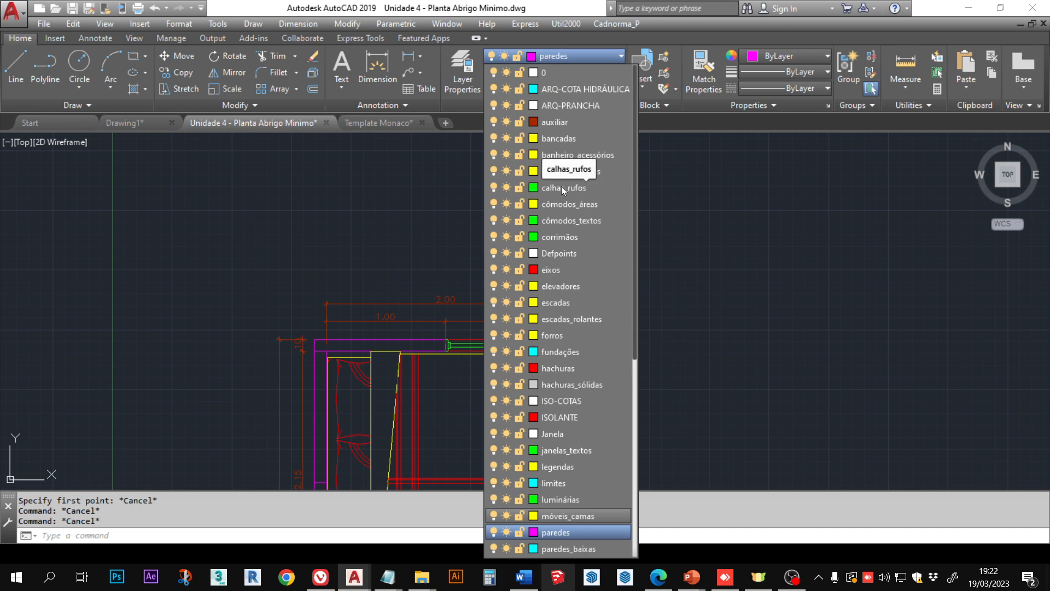
Step: Make Terra the current layer
{"action": "scroll", "coordinate": [562, 186], "scroll_direction": "down", "scroll_amount": 6}
{"action": "scroll", "coordinate": [563, 189], "scroll_direction": "down", "scroll_amount": 1}
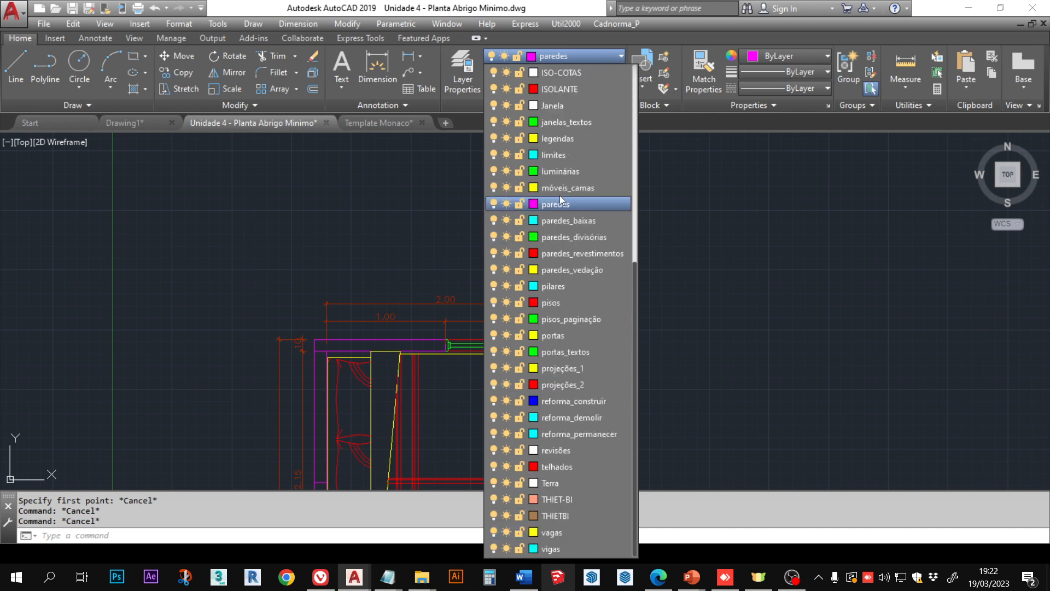
{"action": "left_click", "coordinate": [554, 479]}
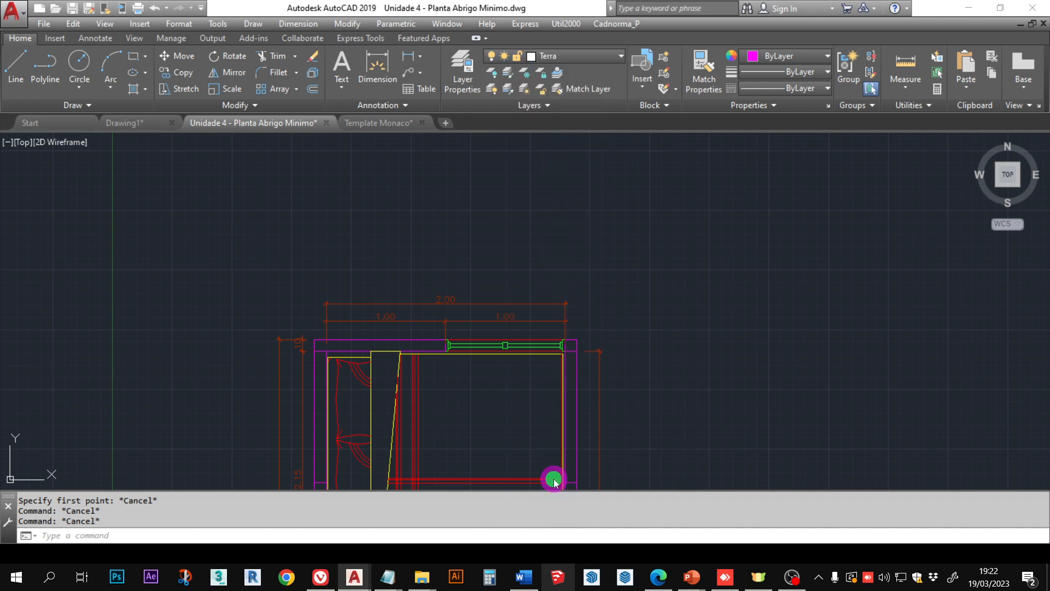
{"action": "middle_click_drag", "start_coordinate": [439, 340], "coordinate": [458, 364]}
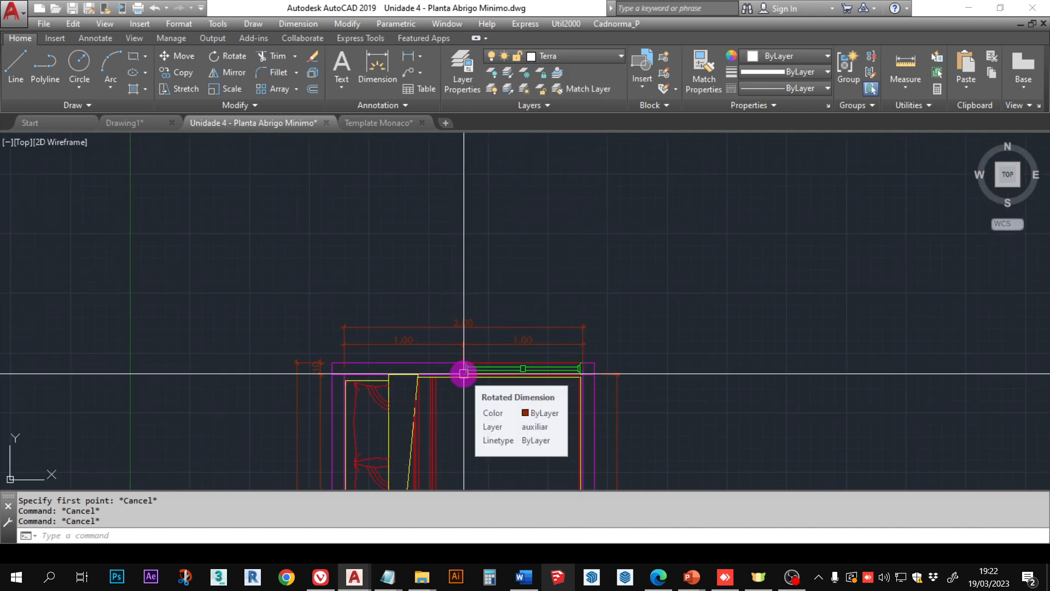
Step: Draw a vertical construction line with Ortho on, from the plan's upper-left outer wall corner up into the empty space above
{"action": "type", "text": "L"}
{"action": "key", "text": "Return"}
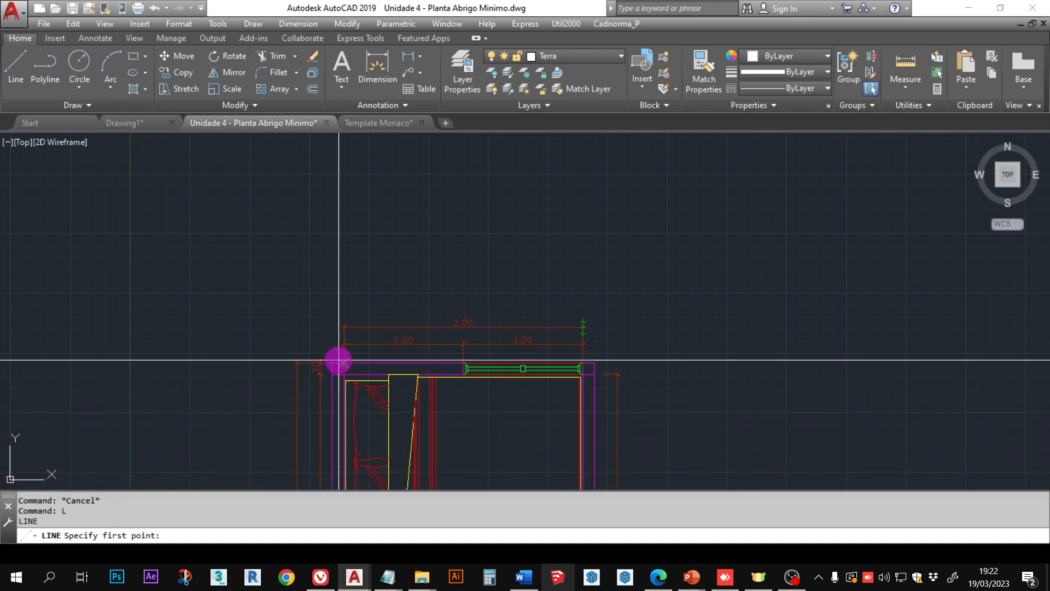
{"action": "scroll", "coordinate": [359, 340], "scroll_direction": "down", "scroll_amount": 5}
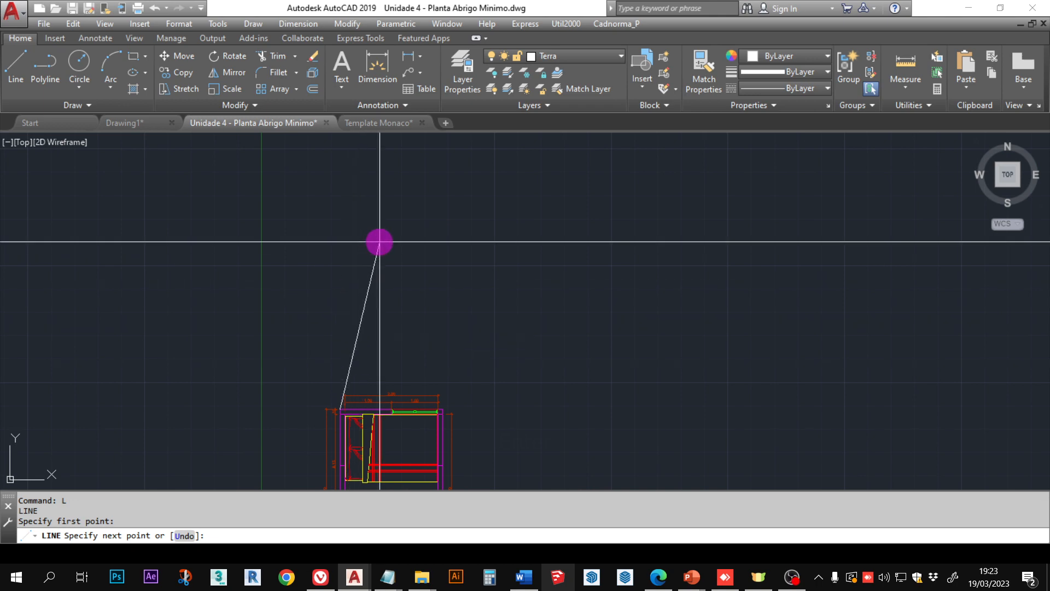
{"action": "key", "text": "F8"}
{"action": "left_click", "coordinate": [356, 204]}
{"action": "key", "text": "Escape"}
Step: Copy the vertical construction line from the outer wall corner to the left edge of the window opening
{"action": "left_click", "coordinate": [363, 309]}
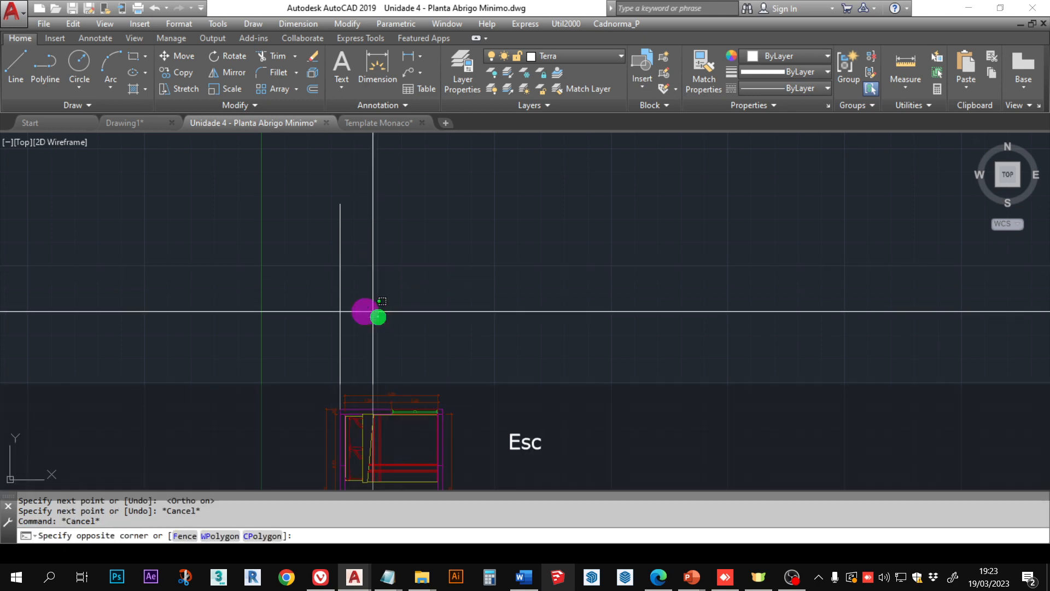
{"action": "scroll", "coordinate": [330, 433], "scroll_direction": "up", "scroll_amount": 4}
{"action": "scroll", "coordinate": [339, 410], "scroll_direction": "up", "scroll_amount": 5}
{"action": "scroll", "coordinate": [350, 384], "scroll_direction": "down", "scroll_amount": 2}
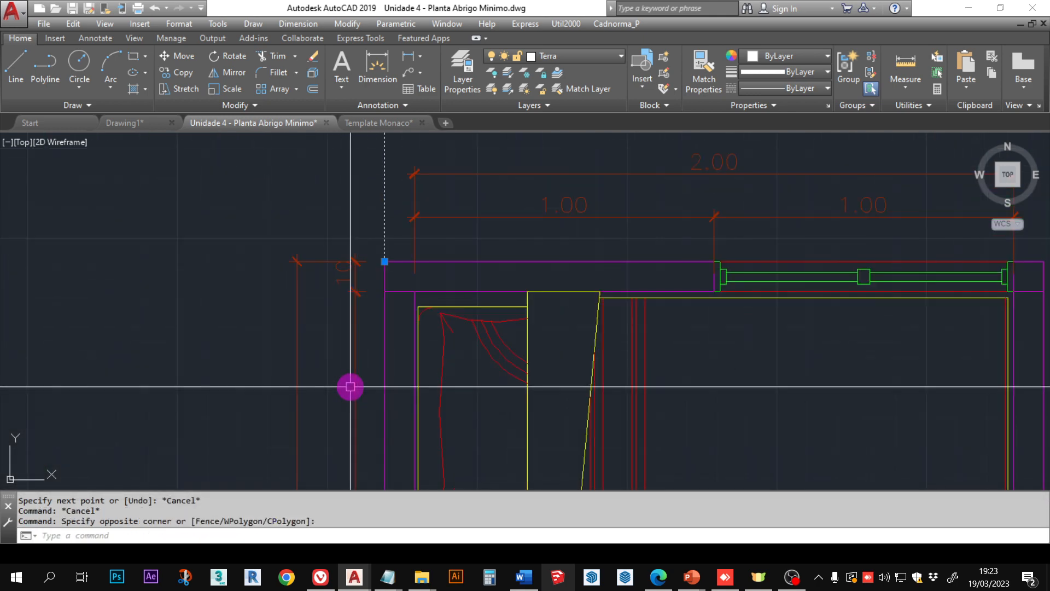
{"action": "type", "text": "c"}
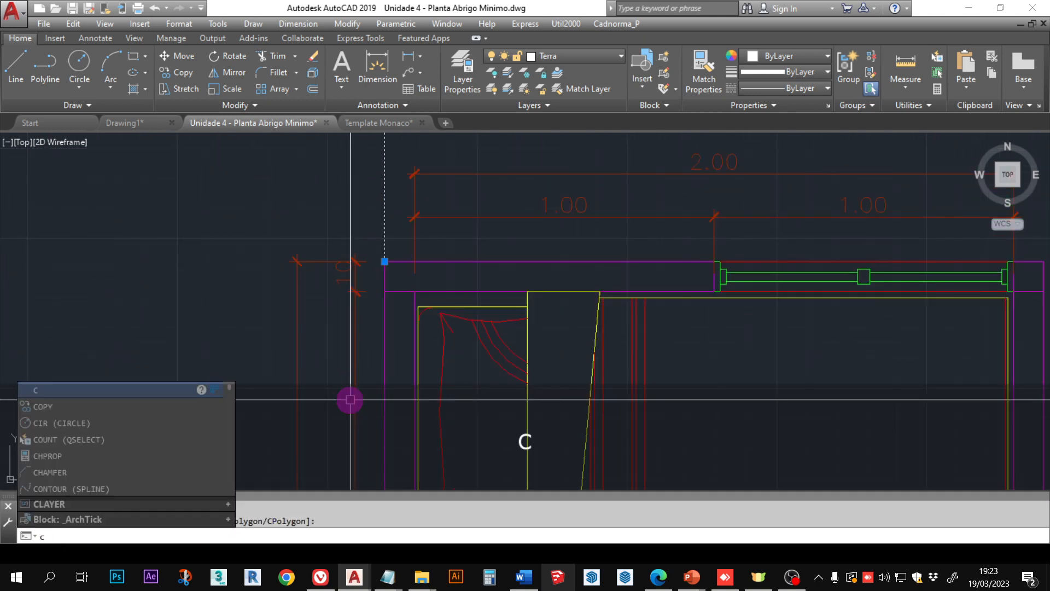
{"action": "key", "text": "space"}
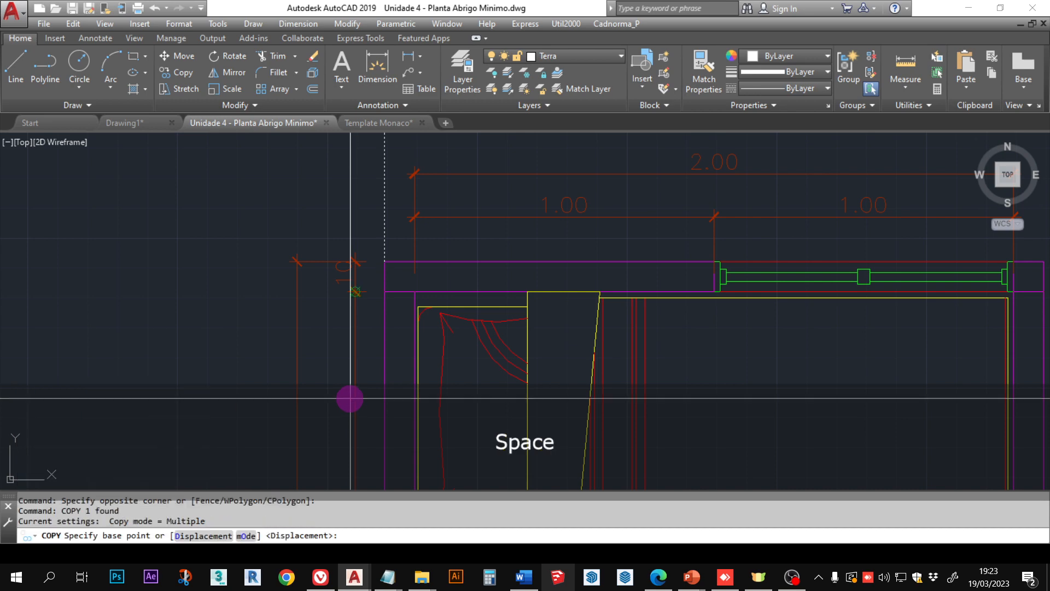
{"action": "left_click", "coordinate": [393, 257]}
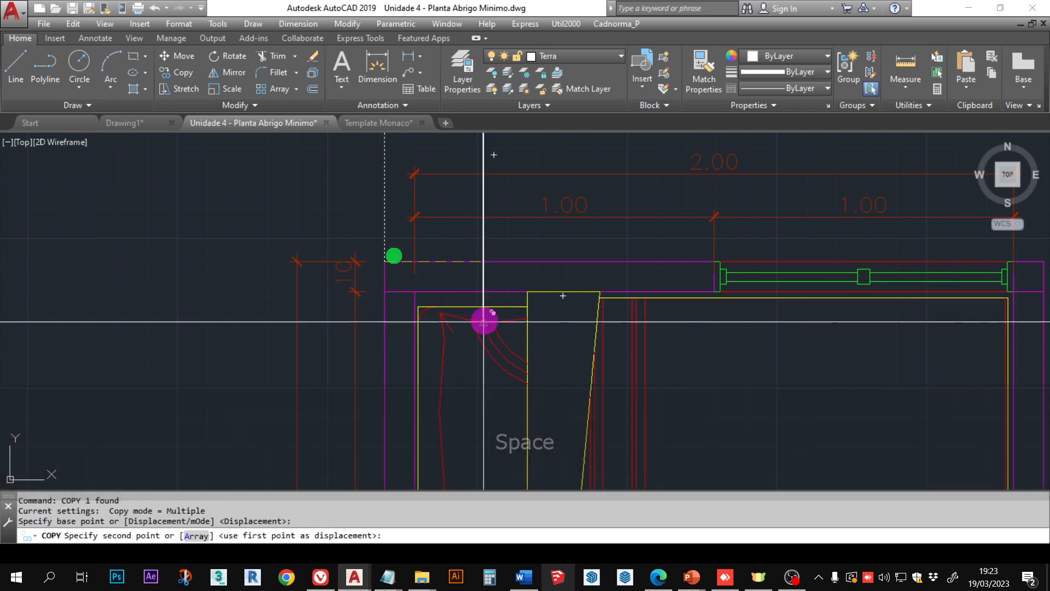
{"action": "left_click", "coordinate": [710, 266]}
Step: Place further copies of the vertical construction line at the inner and outer faces of the plan's right wall
{"action": "scroll", "coordinate": [598, 357], "scroll_direction": "down", "scroll_amount": 2}
{"action": "scroll", "coordinate": [686, 261], "scroll_direction": "up", "scroll_amount": 2}
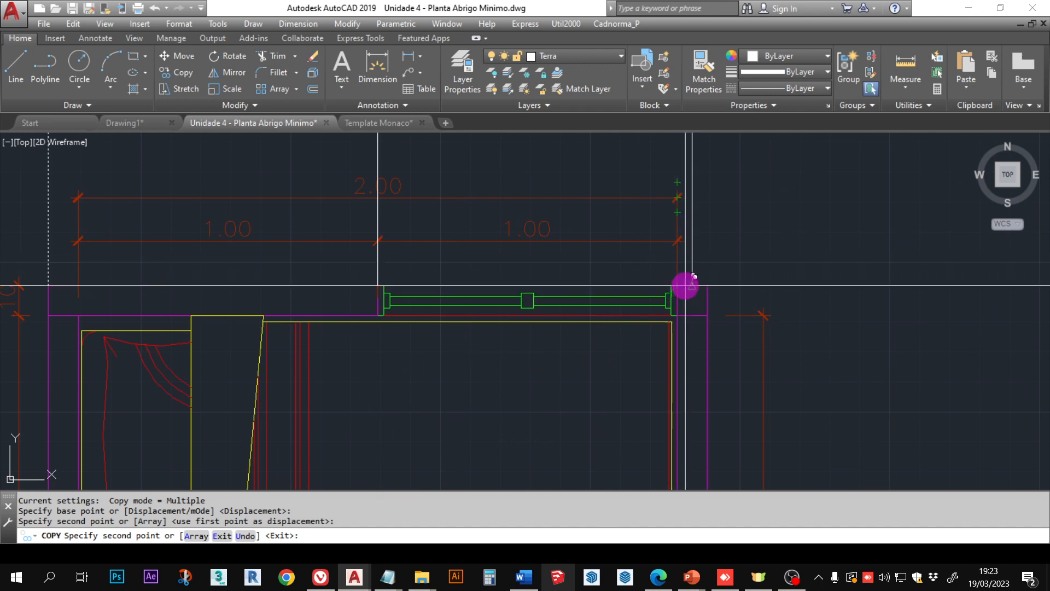
{"action": "scroll", "coordinate": [685, 285], "scroll_direction": "up", "scroll_amount": 4}
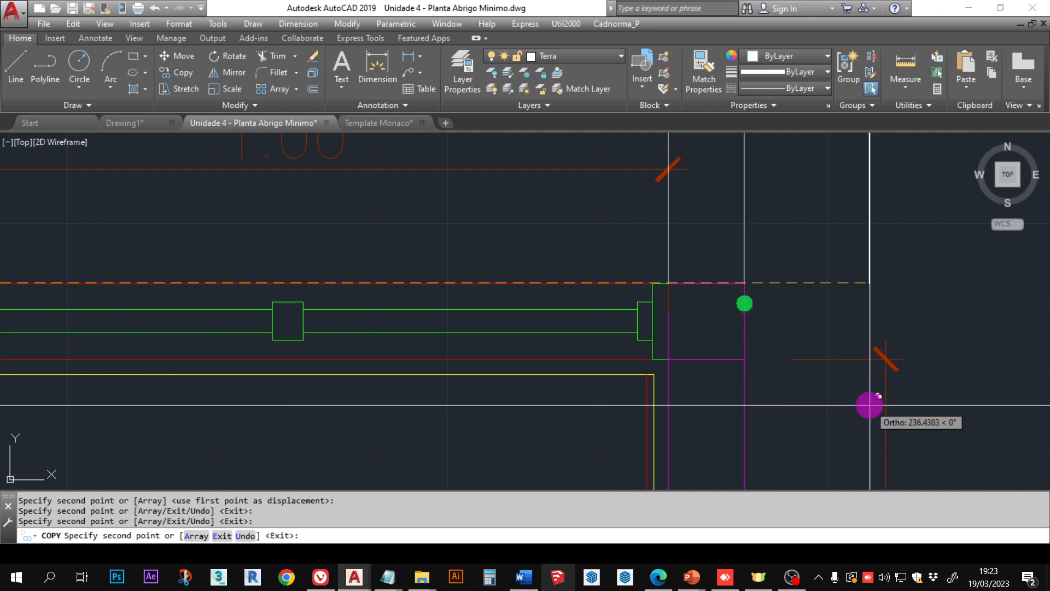
{"action": "scroll", "coordinate": [633, 286], "scroll_direction": "down", "scroll_amount": 5}
{"action": "key", "text": "Escape"}
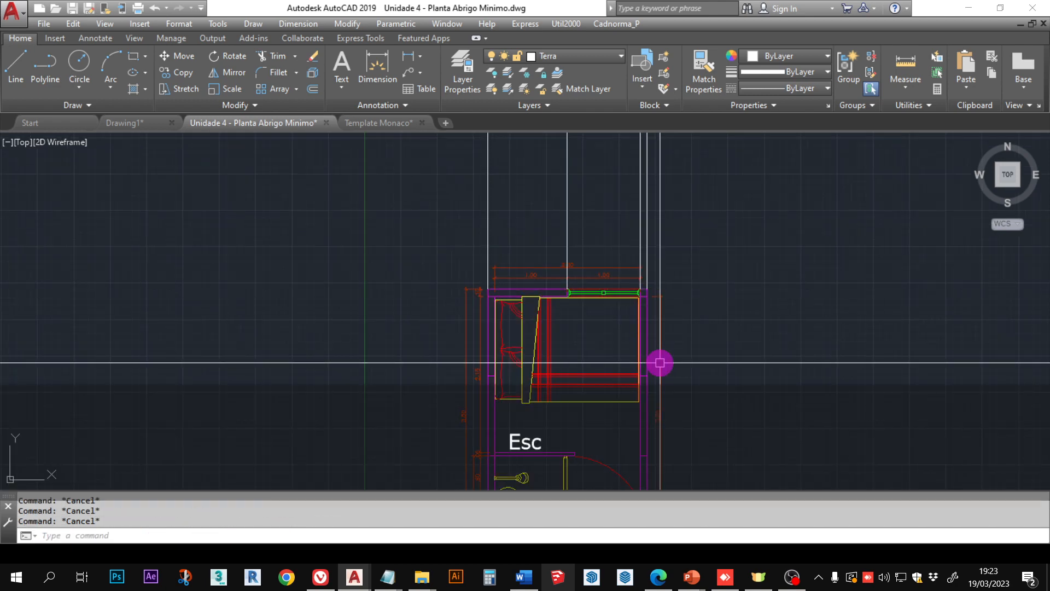
{"action": "key", "text": "Escape"}
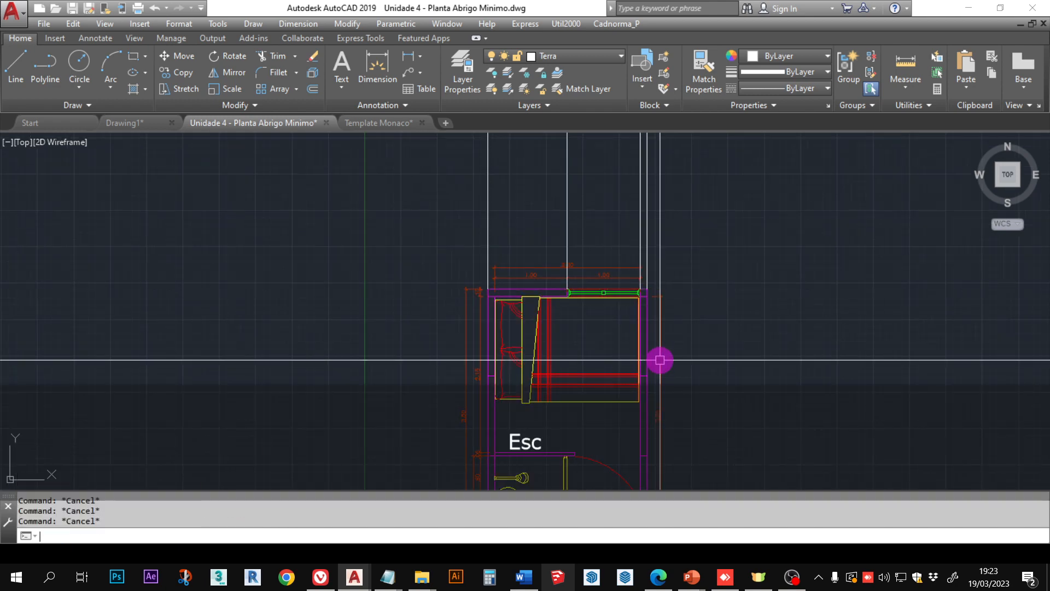
Step: Draw a horizontal line above the plan, crossing all the vertical construction lines
{"action": "type", "text": "L"}
{"action": "key", "text": "Return"}
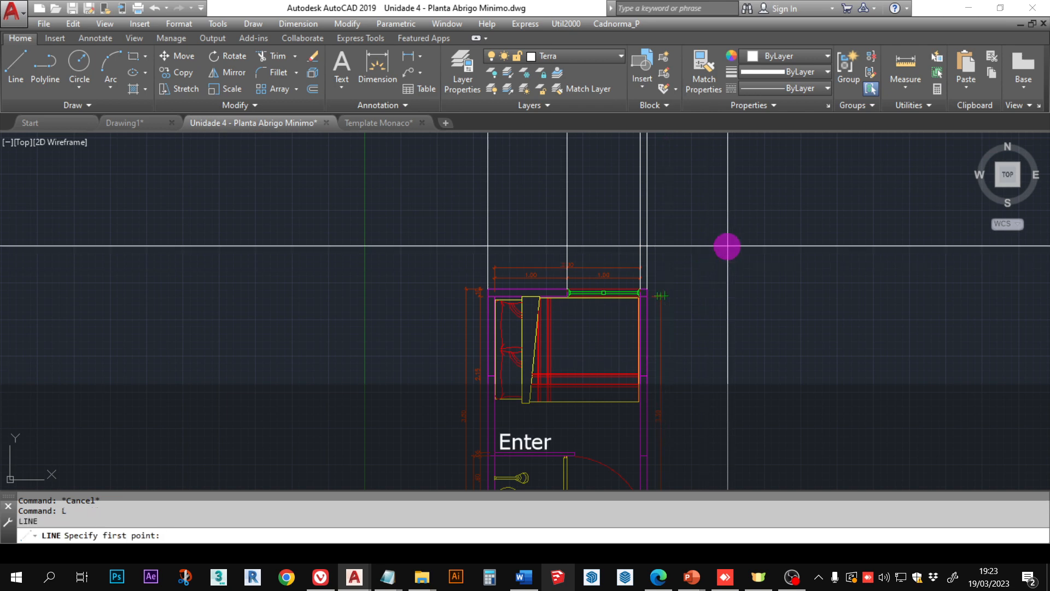
{"action": "left_click", "coordinate": [715, 206]}
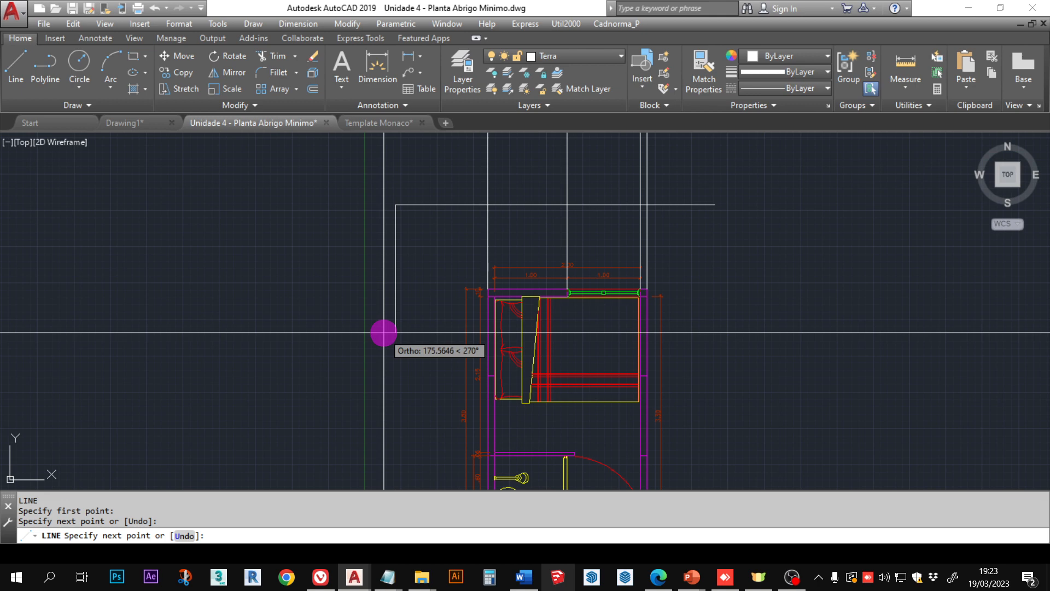
{"action": "key", "text": "Escape"}
Step: Copy the horizontal line 300 units straight up
{"action": "mouse_move", "coordinate": [588, 258]}
{"action": "middle_mouse_down"}
{"action": "mouse_move", "coordinate": [567, 364]}
{"action": "mouse_move", "coordinate": [544, 412]}
{"action": "middle_mouse_up"}
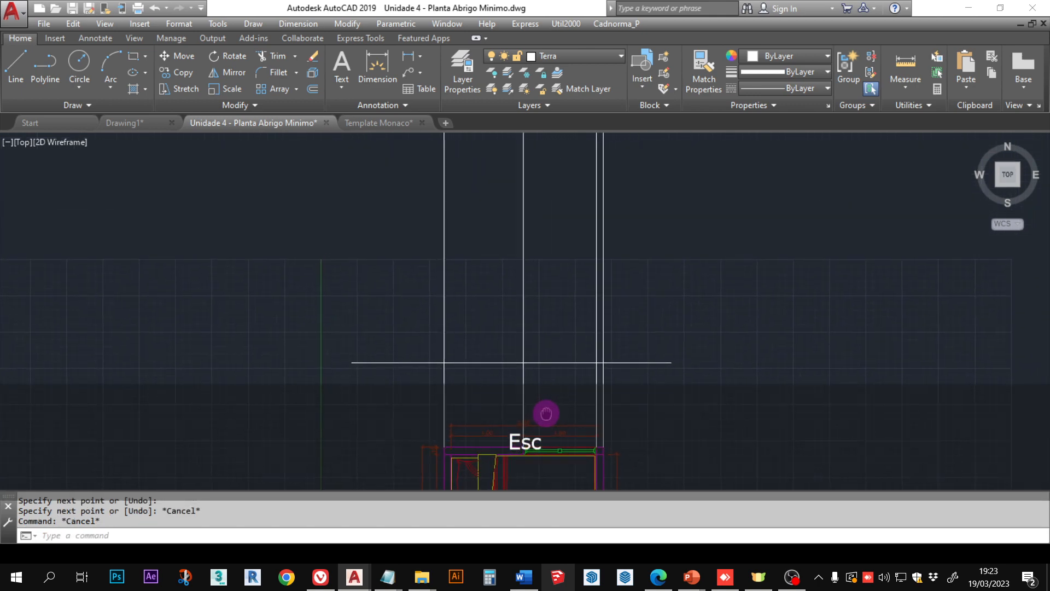
{"action": "left_click", "coordinate": [694, 428]}
{"action": "left_click", "coordinate": [648, 327]}
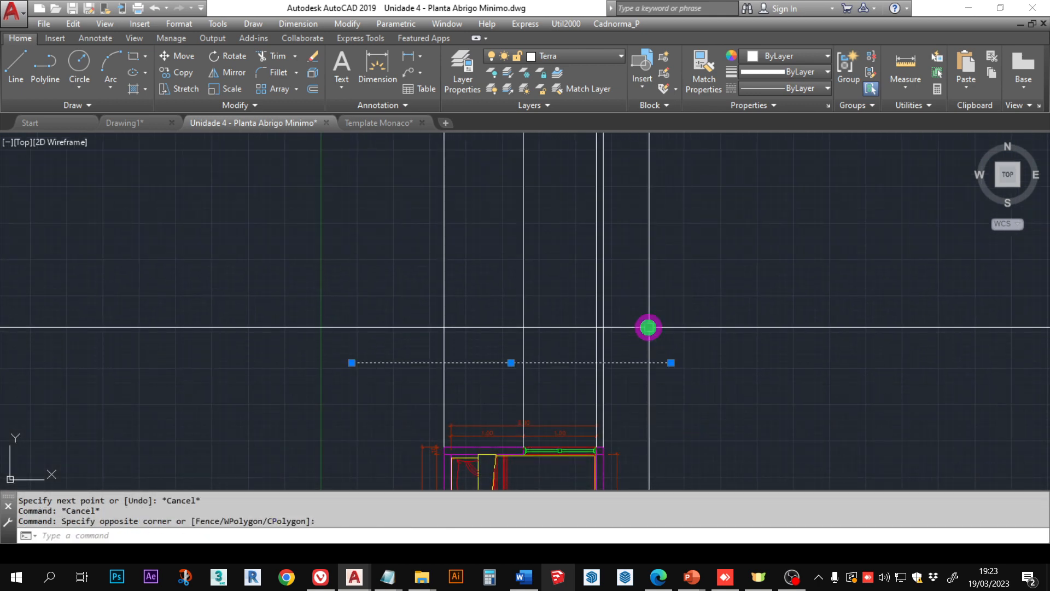
{"action": "type", "text": "co"}
{"action": "key", "text": "space"}
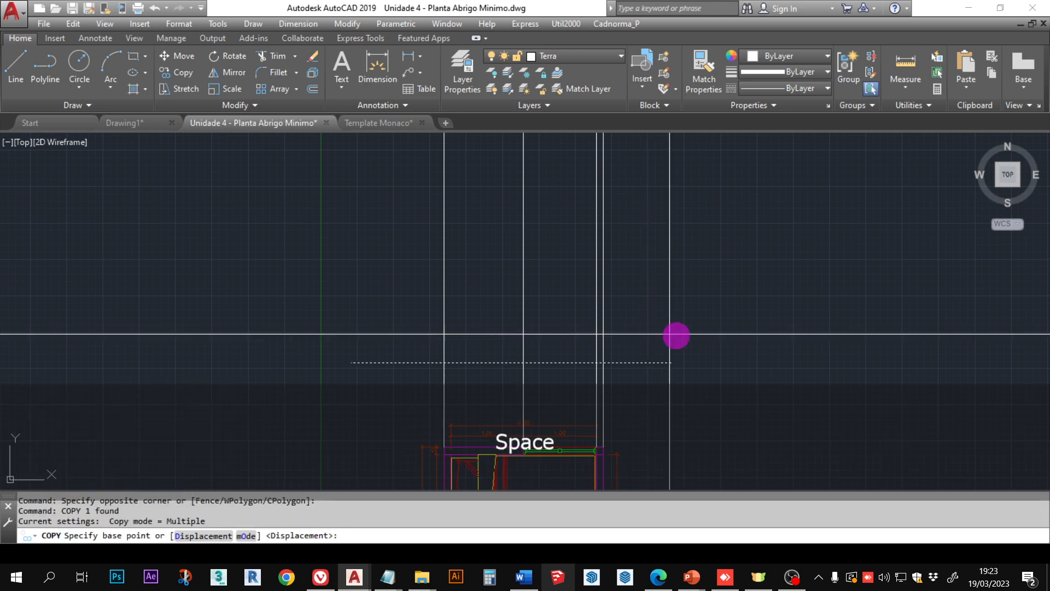
{"action": "left_click", "coordinate": [721, 364]}
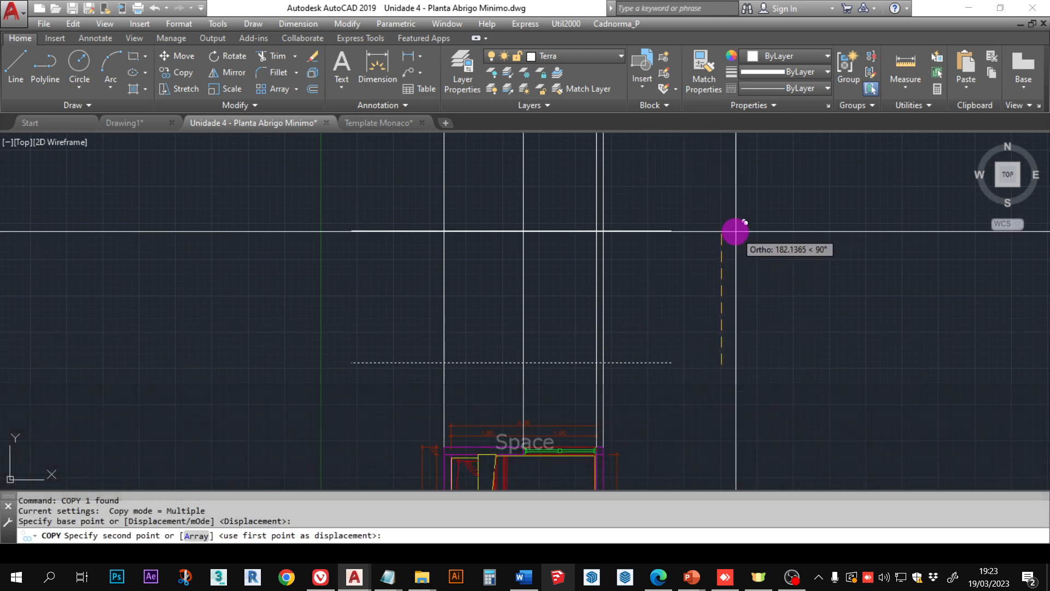
{"action": "type", "text": "300"}
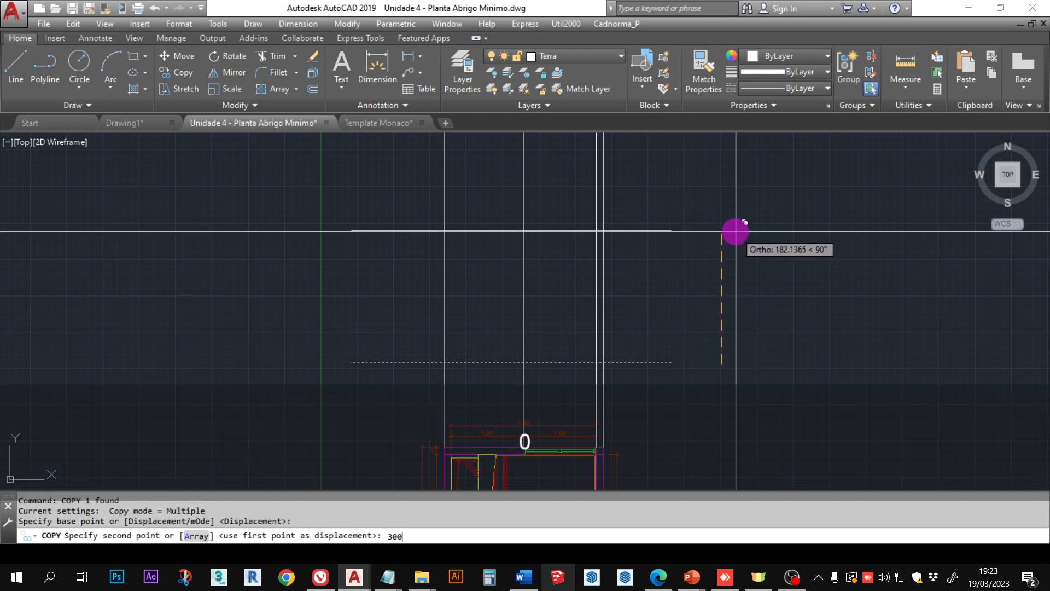
{"action": "key", "text": "Return"}
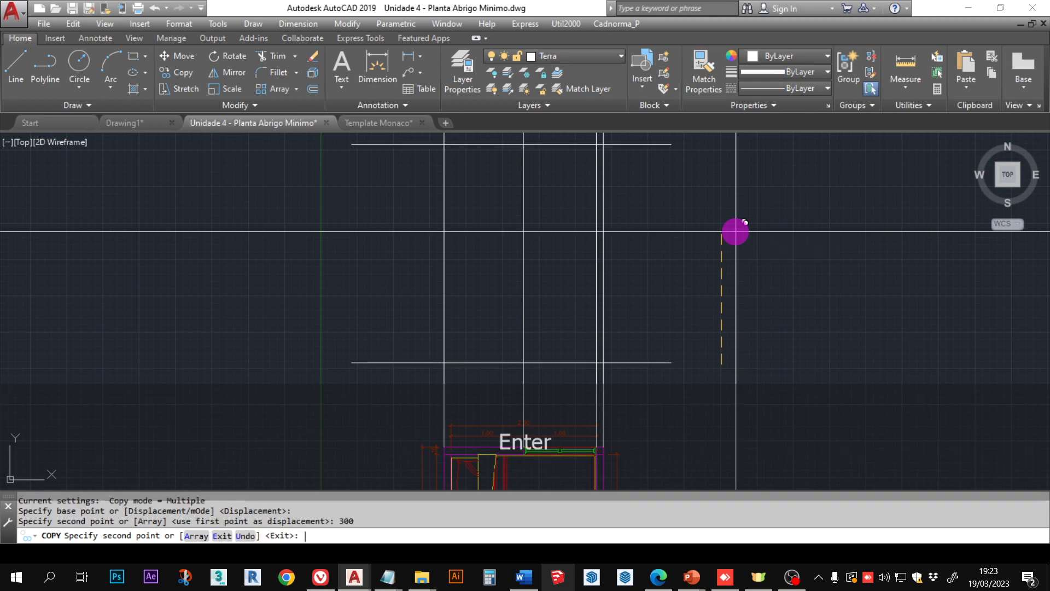
{"action": "key", "text": "Escape"}
{"action": "key", "text": "Escape"}
{"action": "key", "text": "Escape"}
Step: Copy the lower horizontal line 10 units straight down
{"action": "left_click", "coordinate": [708, 386]}
{"action": "left_click", "coordinate": [651, 312]}
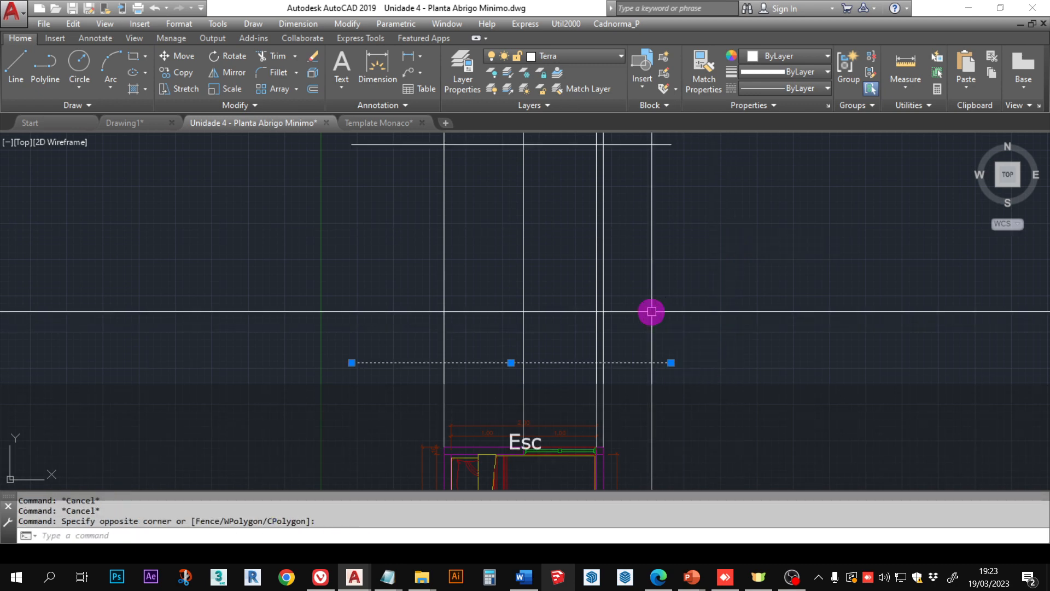
{"action": "type", "text": "Co"}
{"action": "key", "text": "Return"}
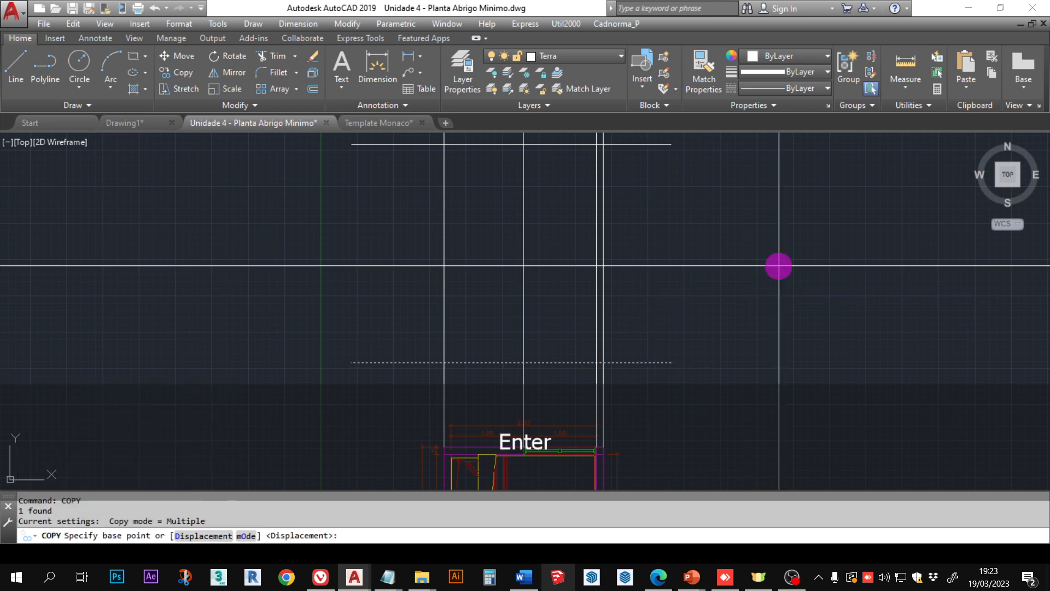
{"action": "left_click", "coordinate": [779, 266]}
{"action": "type", "text": "10"}
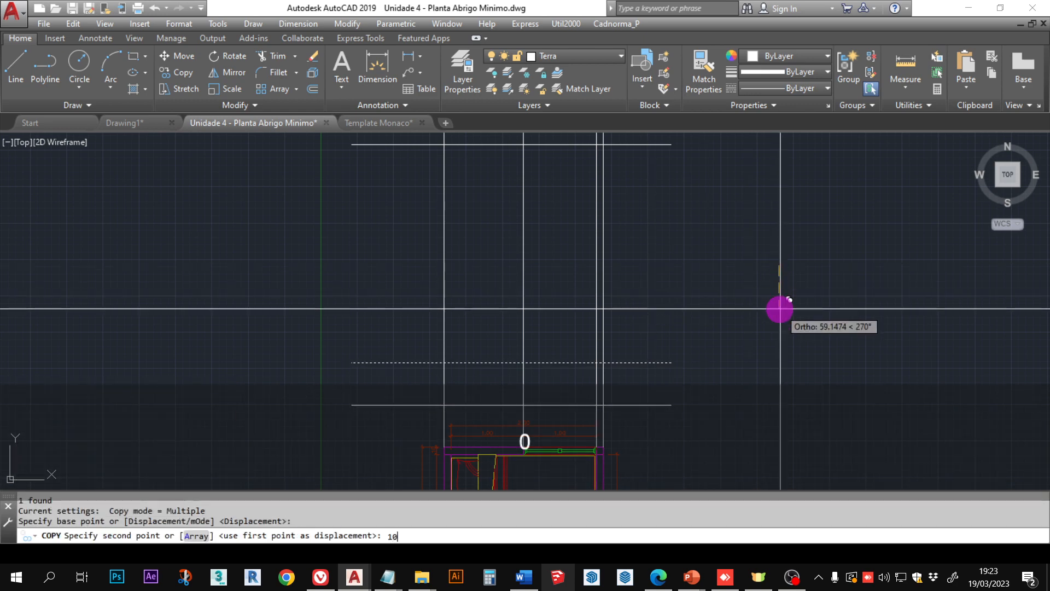
{"action": "key", "text": "Return"}
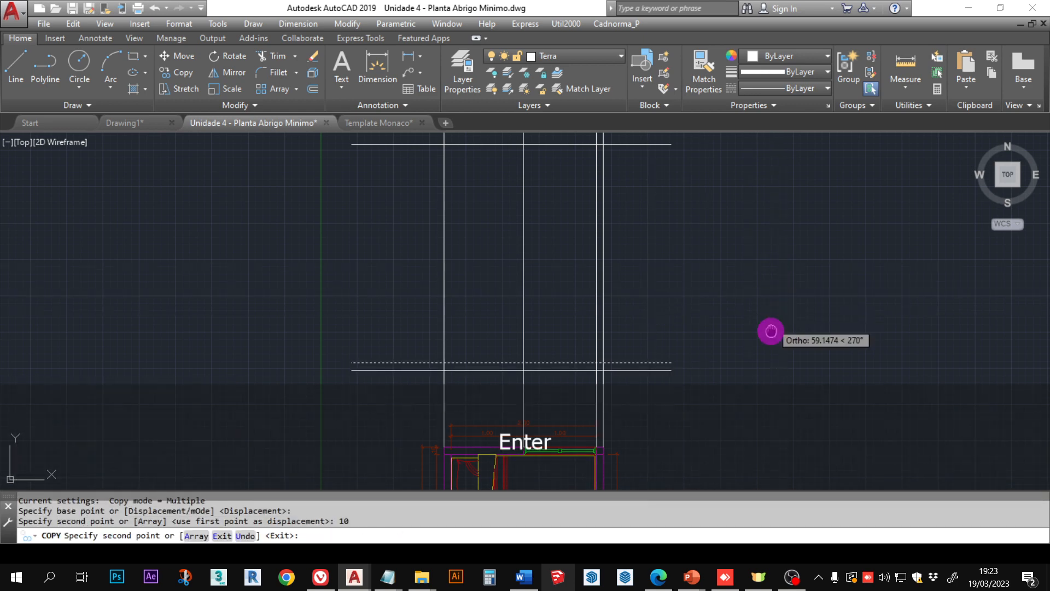
{"action": "middle_click_drag", "start_coordinate": [771, 331], "coordinate": [750, 394]}
{"action": "key", "text": "Escape"}
Step: Copy the upper horizontal line 10 units straight up
{"action": "left_click", "coordinate": [687, 230]}
{"action": "left_click", "coordinate": [618, 150]}
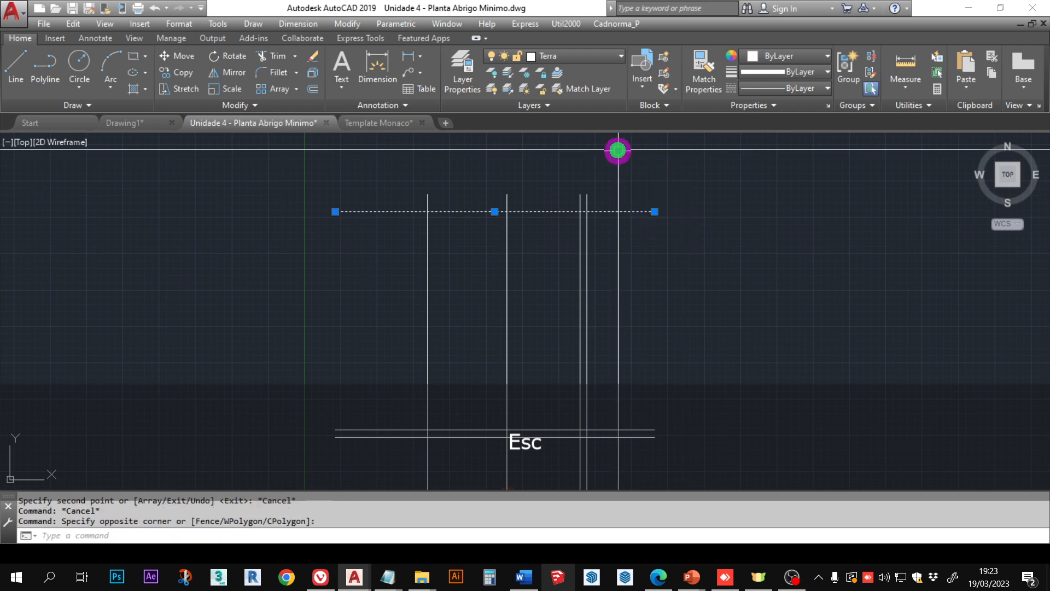
{"action": "type", "text": "co"}
{"action": "key", "text": "space"}
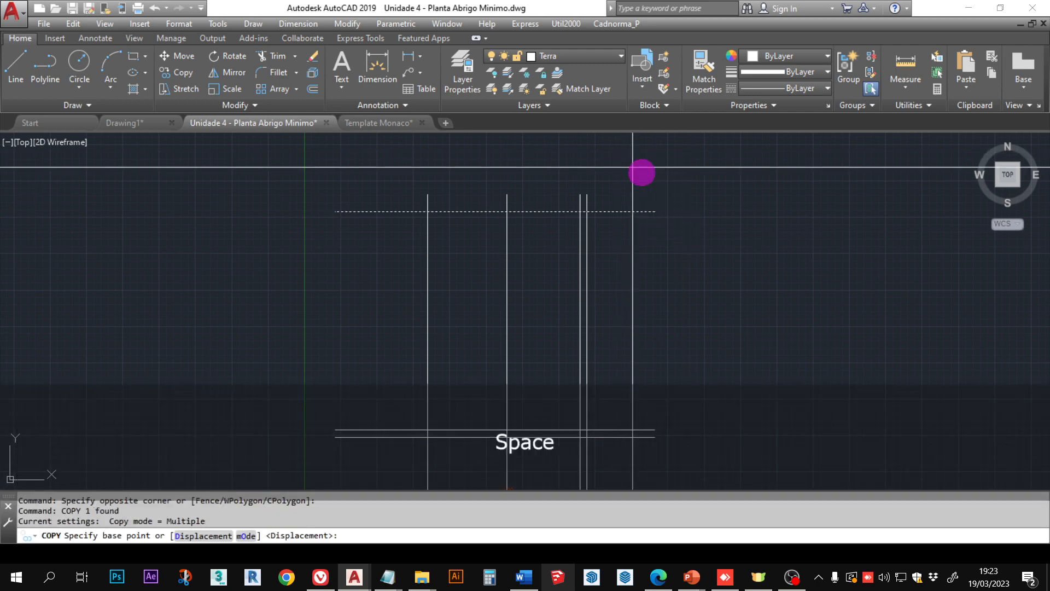
{"action": "left_click", "coordinate": [726, 398]}
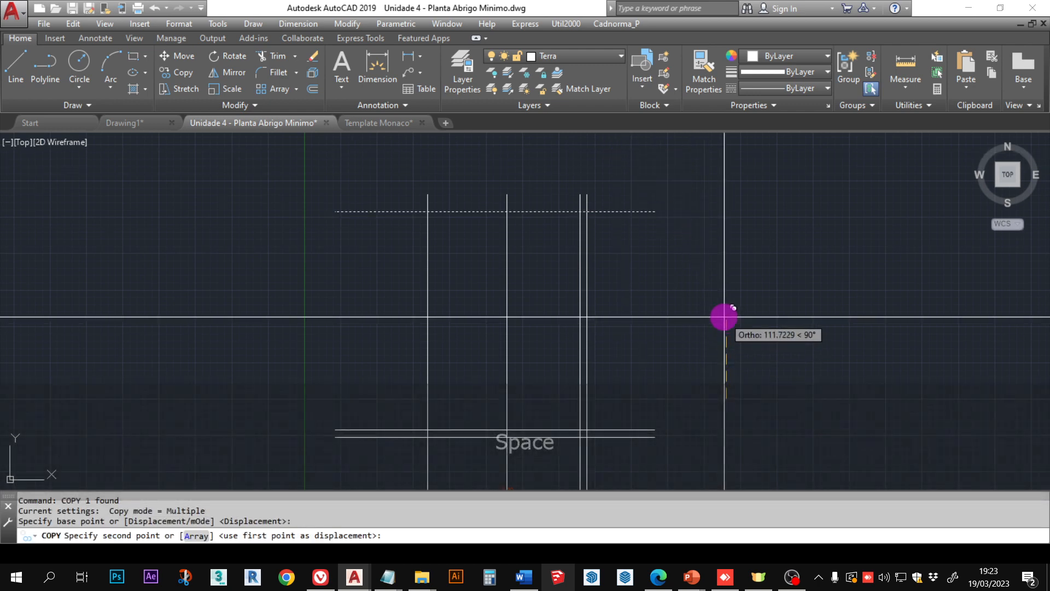
{"action": "type", "text": "1"}
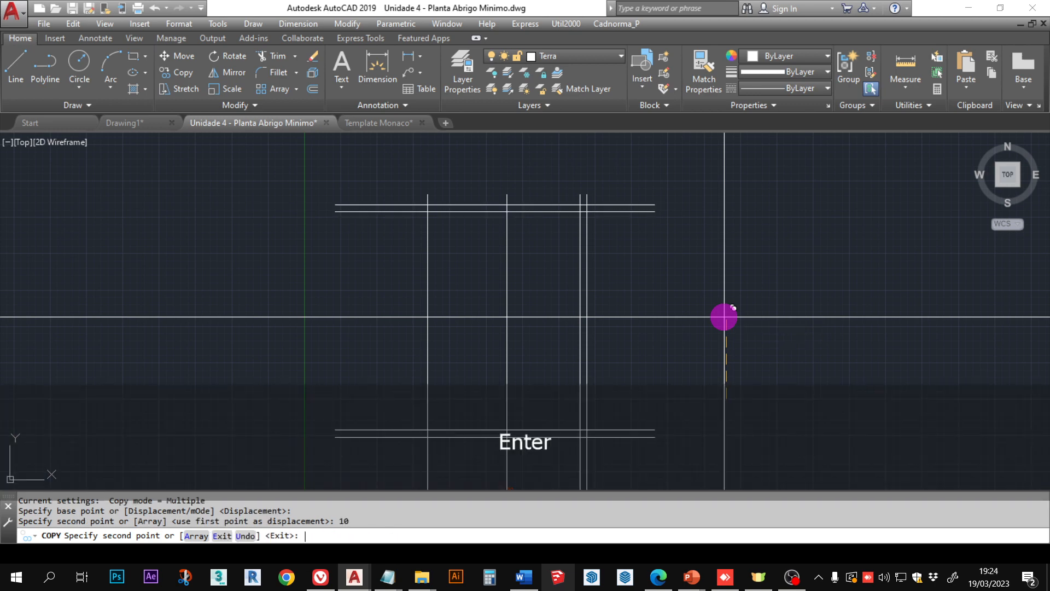
{"action": "key", "text": "Escape"}
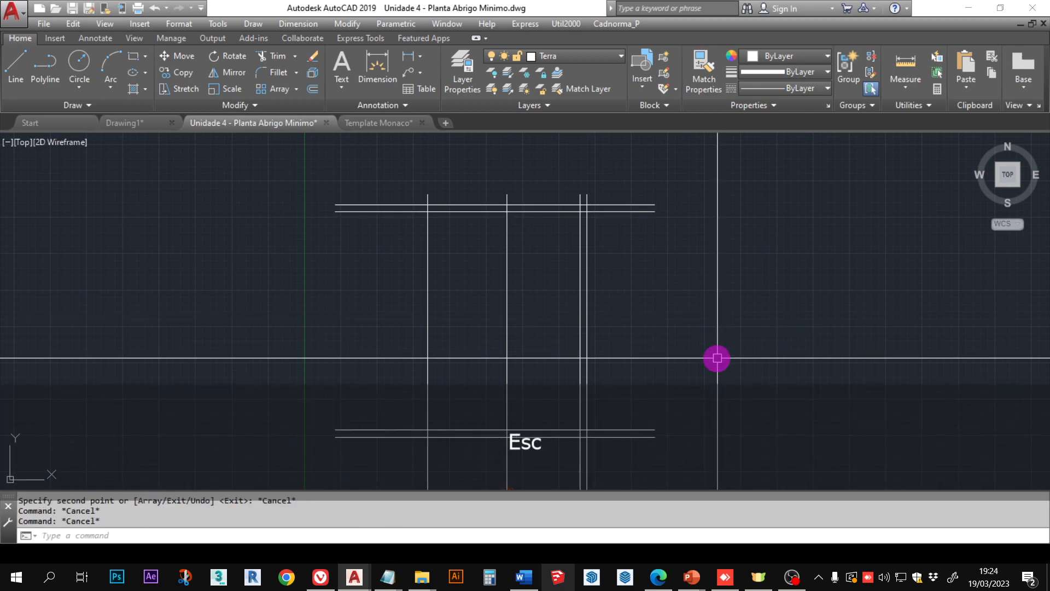
{"action": "middle_click_drag", "start_coordinate": [715, 356], "coordinate": [741, 239]}
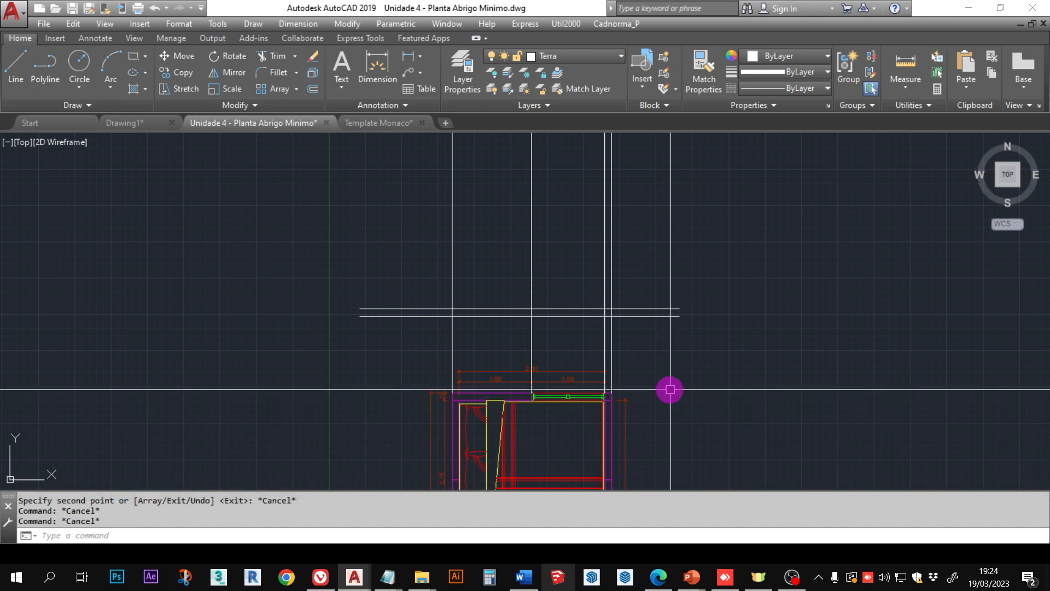
{"action": "type", "text": "rec"}
{"action": "key", "text": "space"}
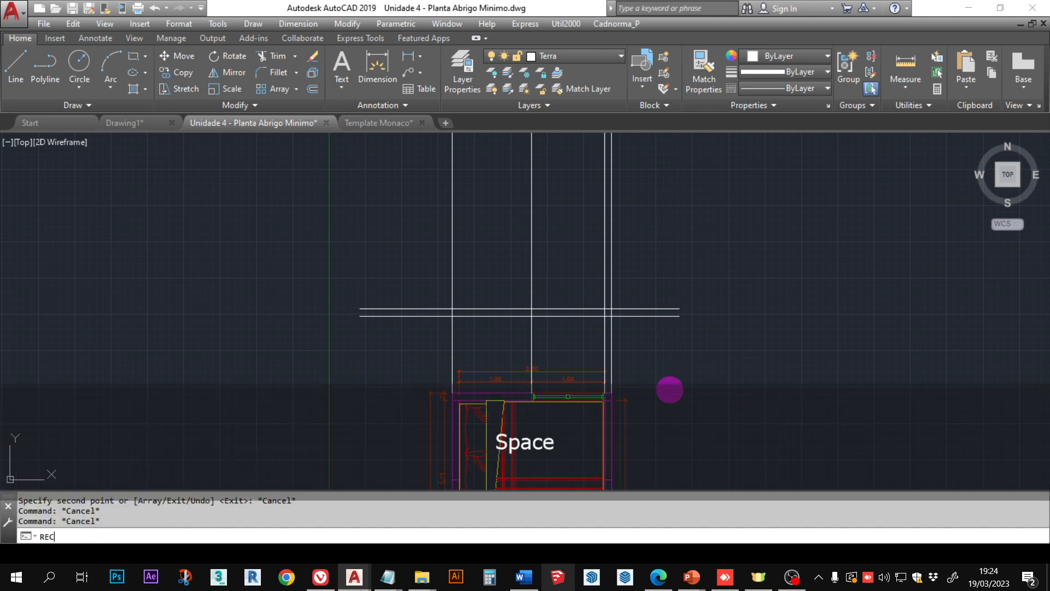
{"action": "key", "text": "Escape"}
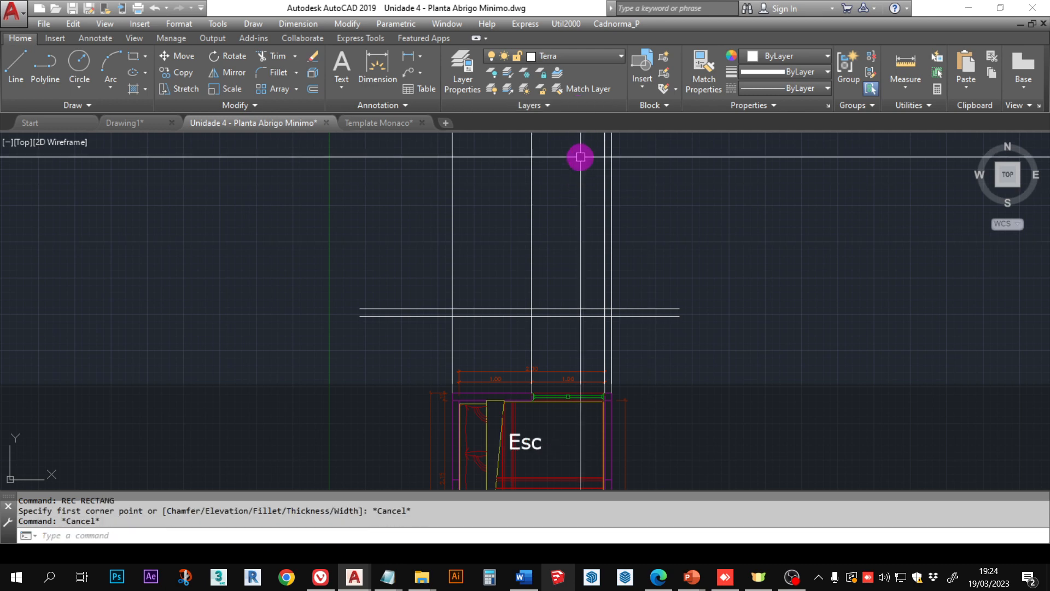
Step: Make paredes the current layer and draw the floor slab rectangle between the two lower horizontal lines, spanning the outermost vertical construction lines
{"action": "left_click", "coordinate": [594, 60]}
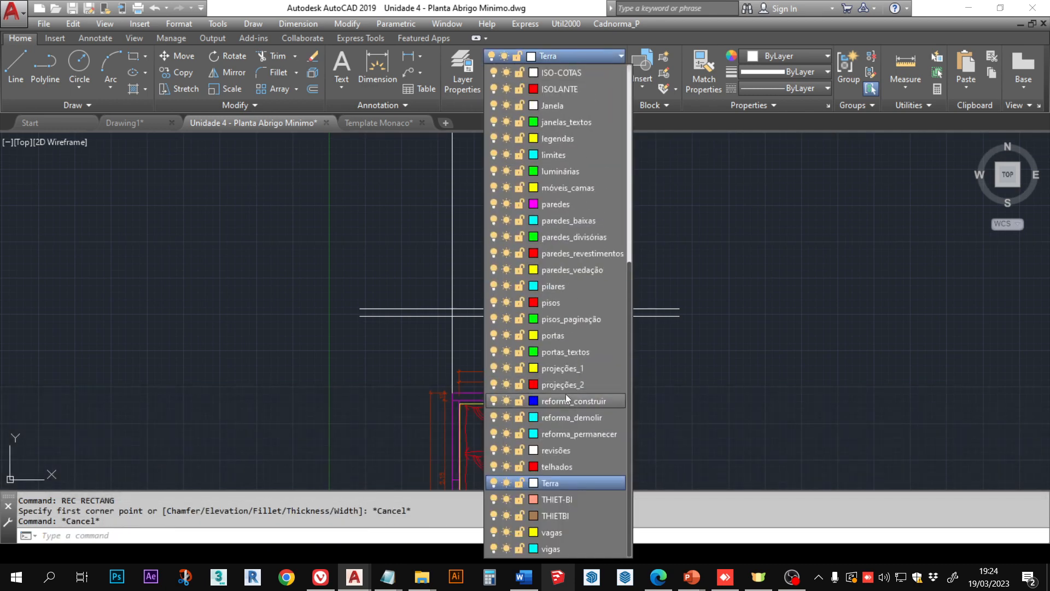
{"action": "left_click", "coordinate": [558, 200]}
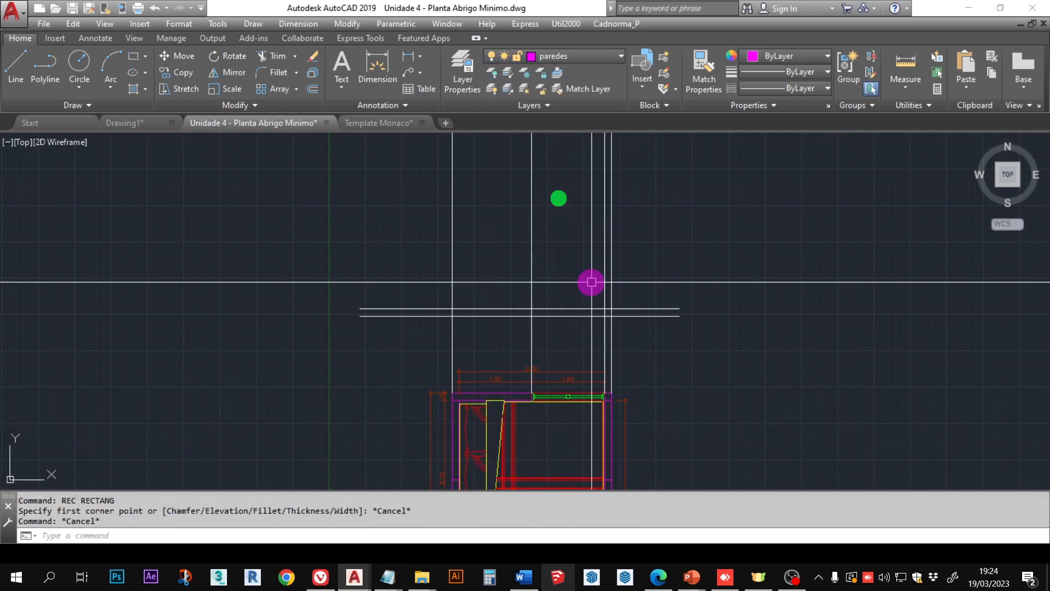
{"action": "middle_click_drag", "start_coordinate": [591, 281], "coordinate": [610, 255]}
{"action": "type", "text": "REC"}
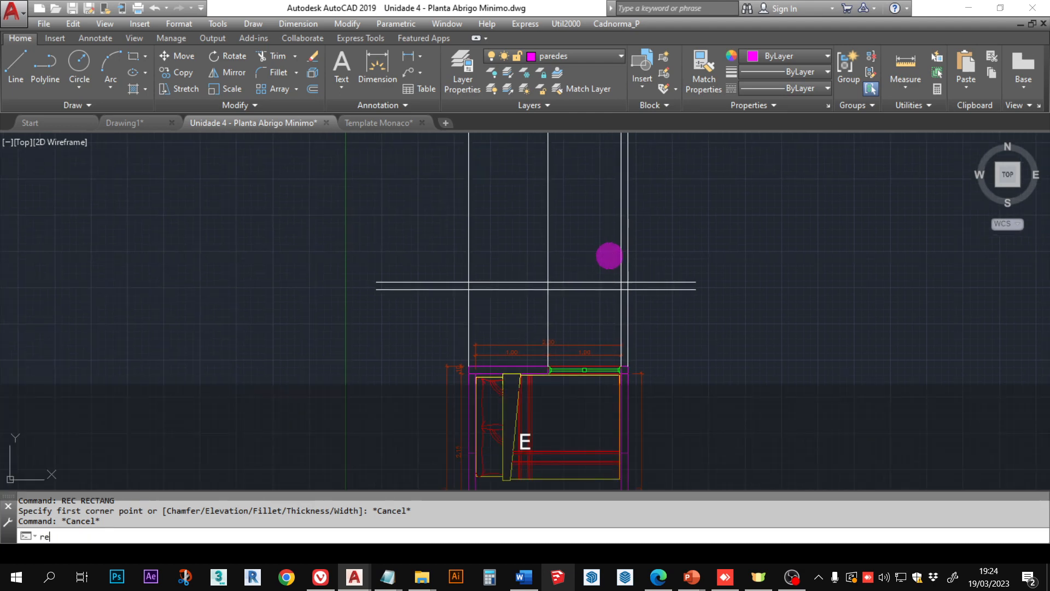
{"action": "key", "text": "Return"}
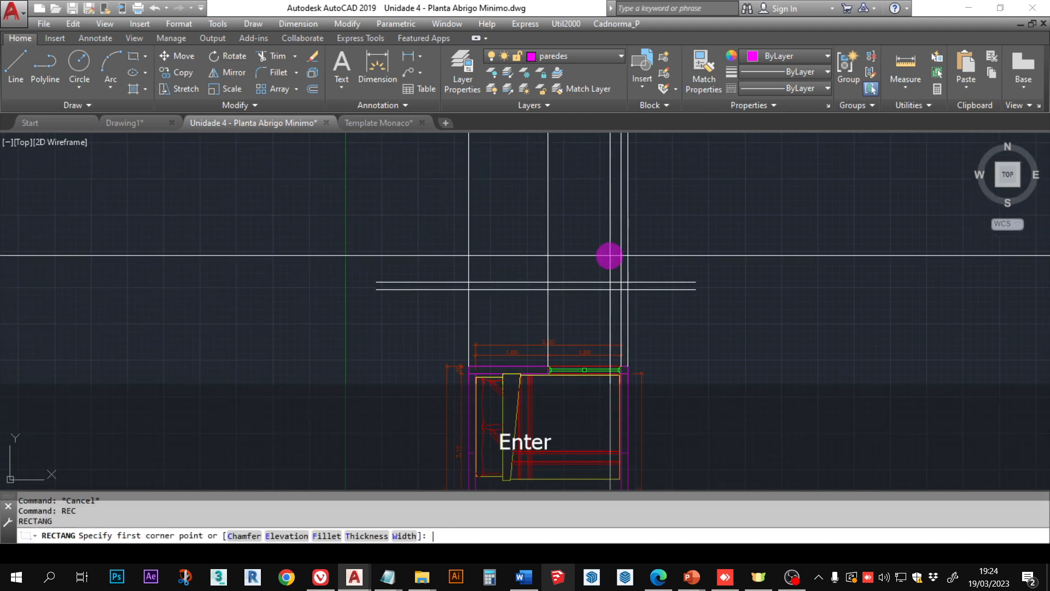
{"action": "scroll", "coordinate": [610, 263], "scroll_direction": "up", "scroll_amount": 5}
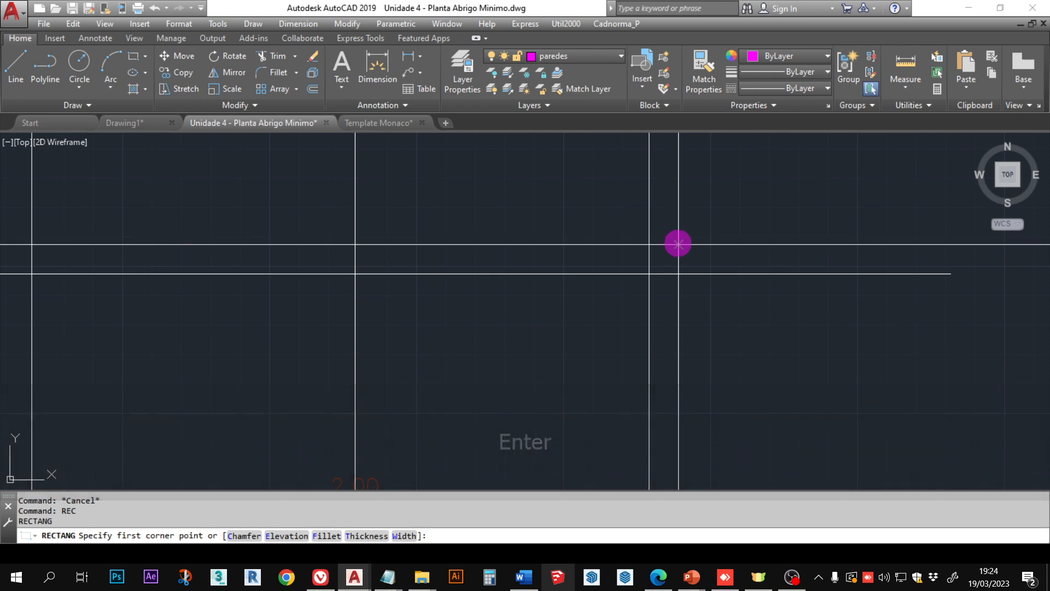
{"action": "left_click", "coordinate": [678, 241]}
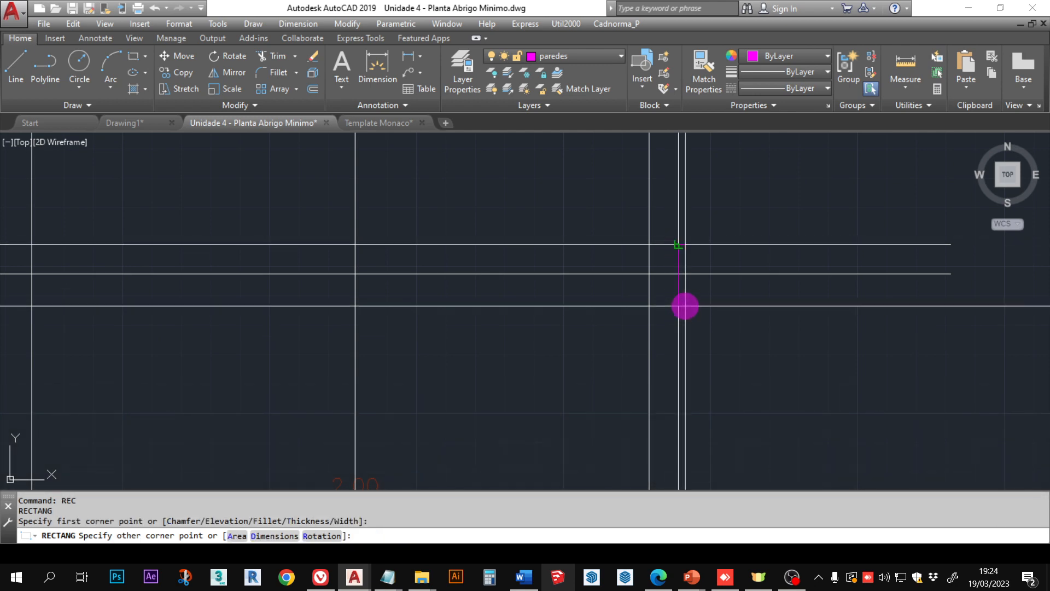
{"action": "scroll", "coordinate": [469, 293], "scroll_direction": "down", "scroll_amount": 2}
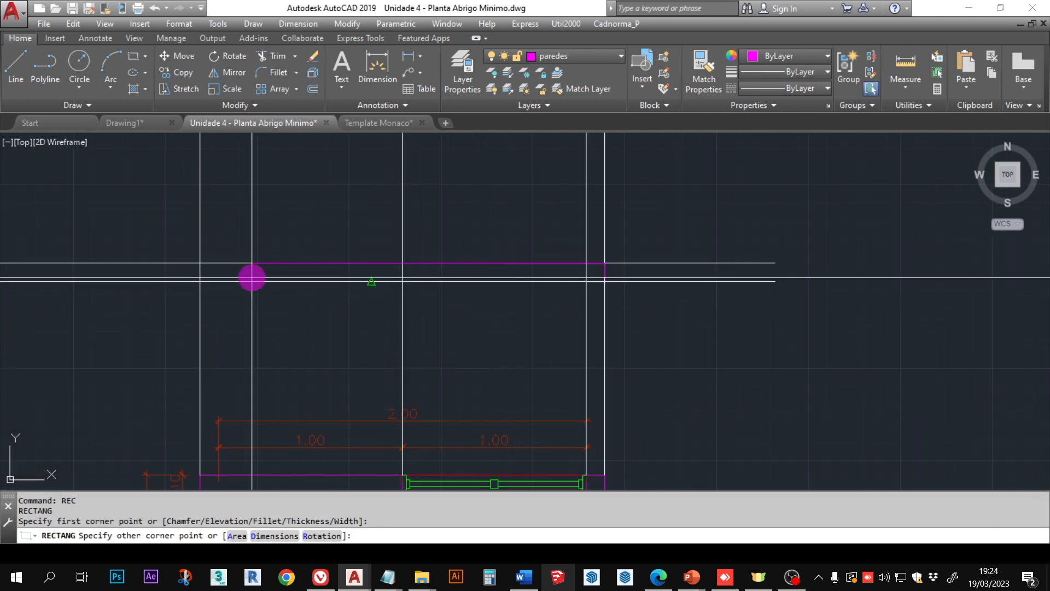
{"action": "left_click", "coordinate": [199, 280]}
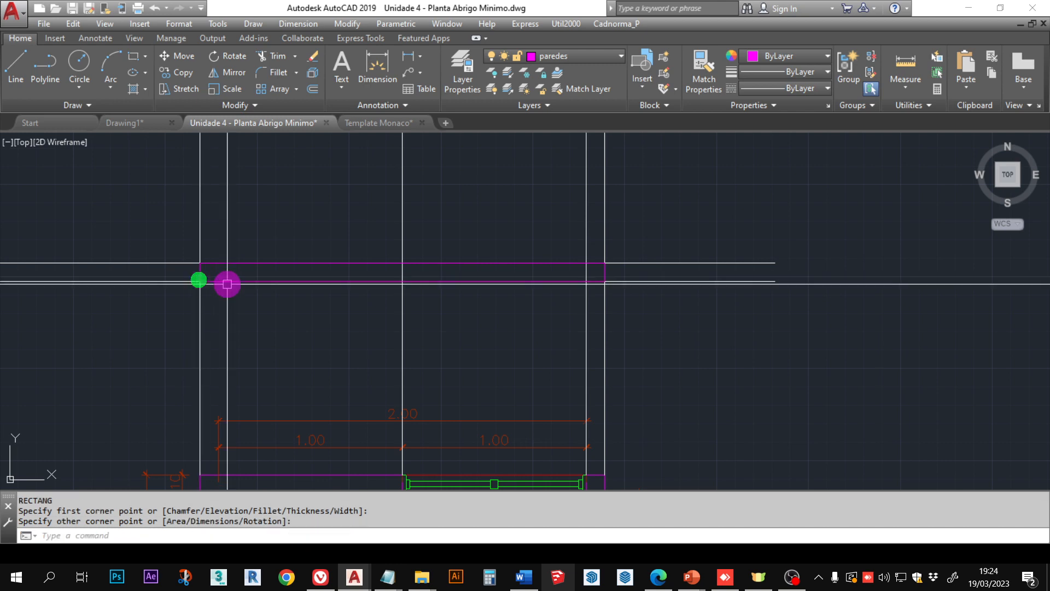
Step: Draw the roof slab rectangle between the two upper horizontal lines, spanning the outermost vertical construction lines
{"action": "scroll", "coordinate": [450, 208], "scroll_direction": "down", "scroll_amount": 4}
{"action": "scroll", "coordinate": [443, 415], "scroll_direction": "up", "scroll_amount": 5}
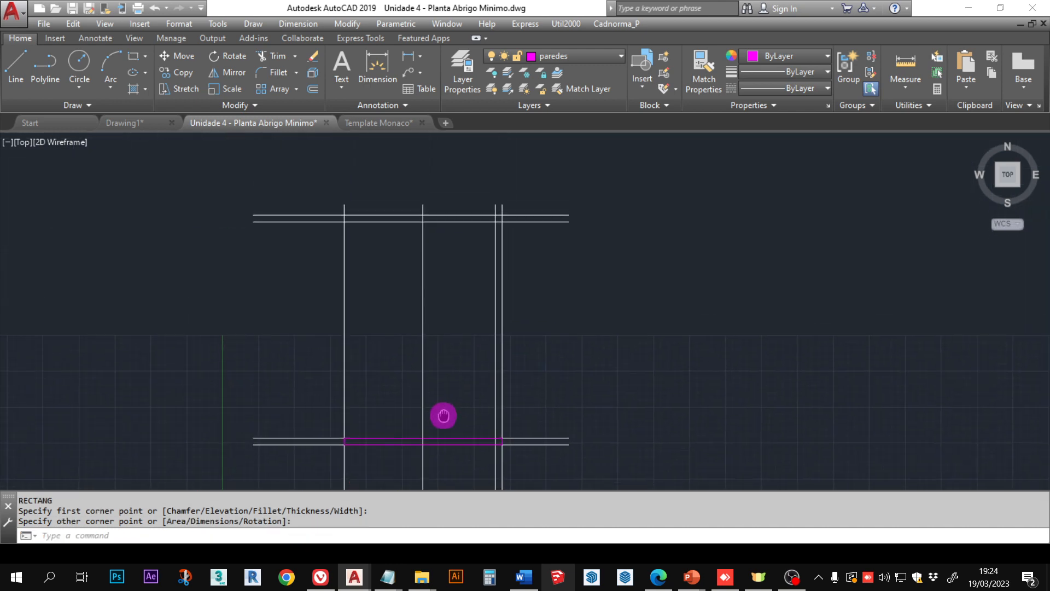
{"action": "key", "text": "space"}
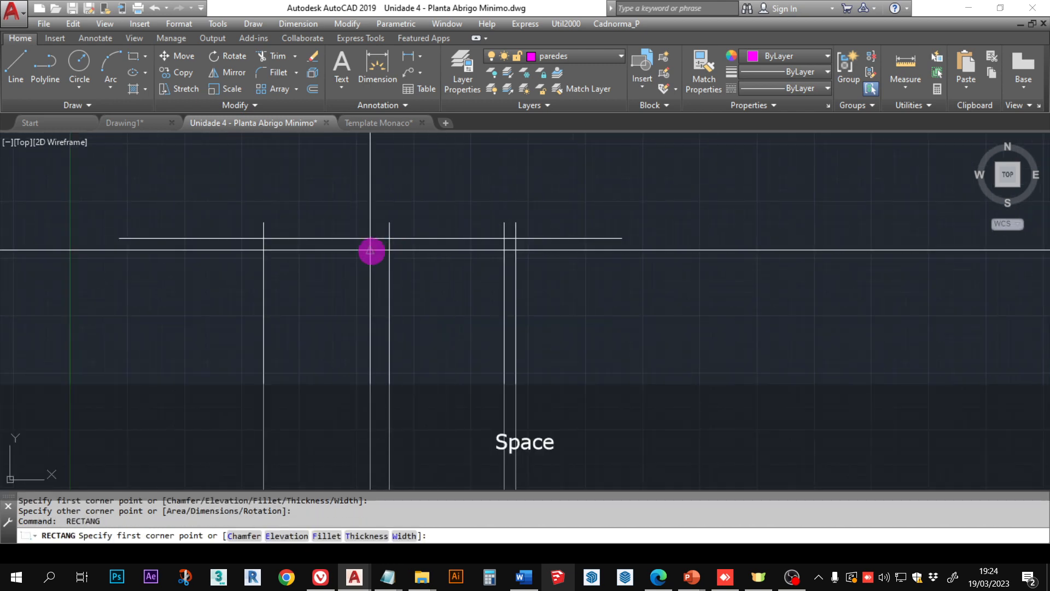
{"action": "scroll", "coordinate": [293, 250], "scroll_direction": "up", "scroll_amount": 2}
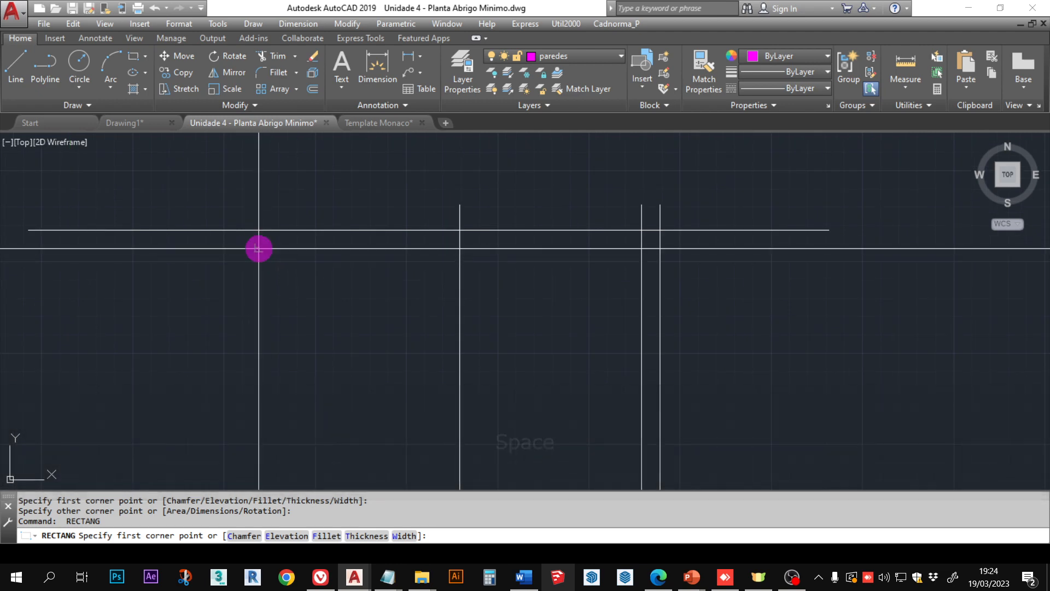
{"action": "left_click", "coordinate": [259, 249]}
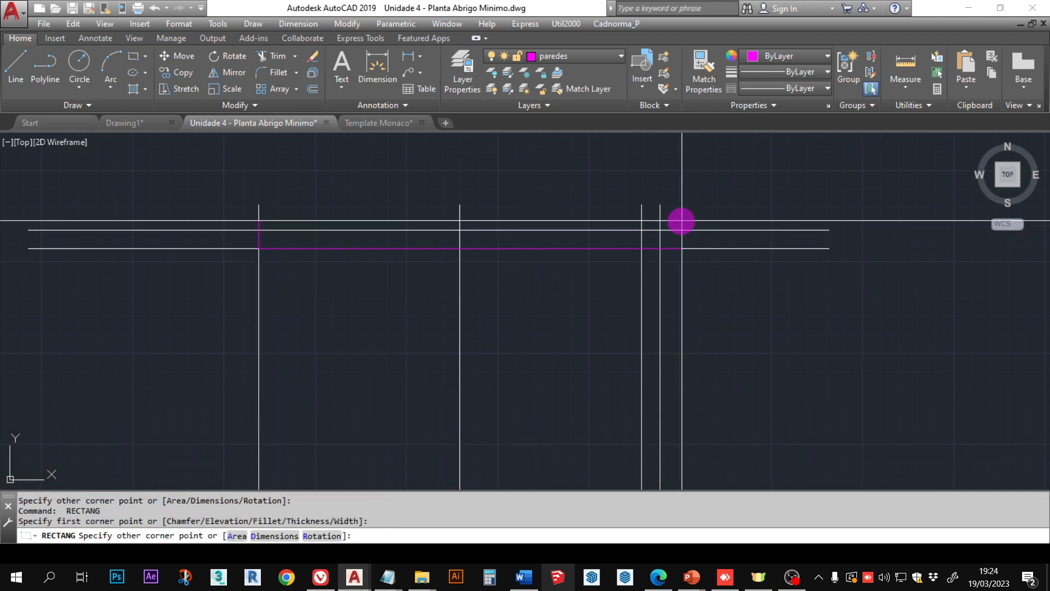
{"action": "left_click", "coordinate": [659, 231]}
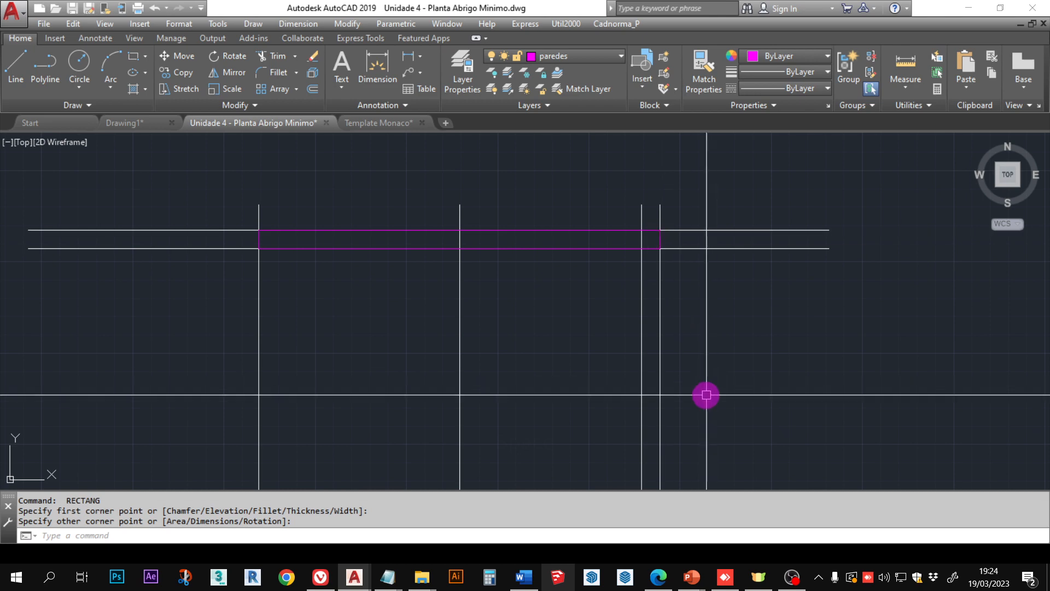
{"action": "key", "text": "Escape"}
Step: Draw the right wall as a rectangle between the two right-hand vertical construction lines, from the floor slab's top to the roof slab's underside
{"action": "middle_click_drag", "start_coordinate": [702, 392], "coordinate": [664, 383]}
{"action": "scroll", "coordinate": [656, 457], "scroll_direction": "down", "scroll_amount": 2}
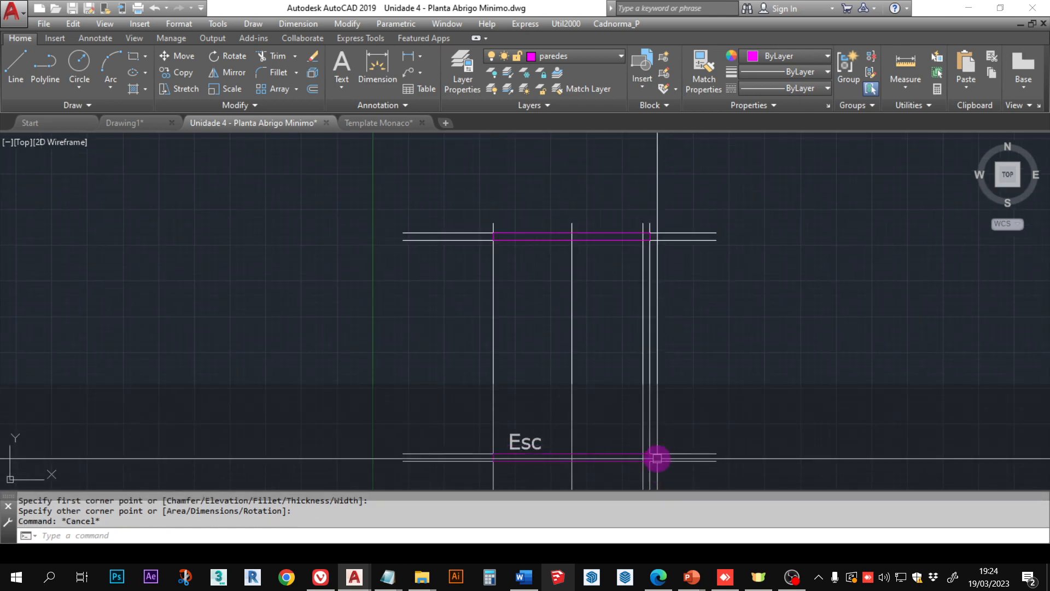
{"action": "key", "text": "space"}
{"action": "scroll", "coordinate": [651, 446], "scroll_direction": "up", "scroll_amount": 2}
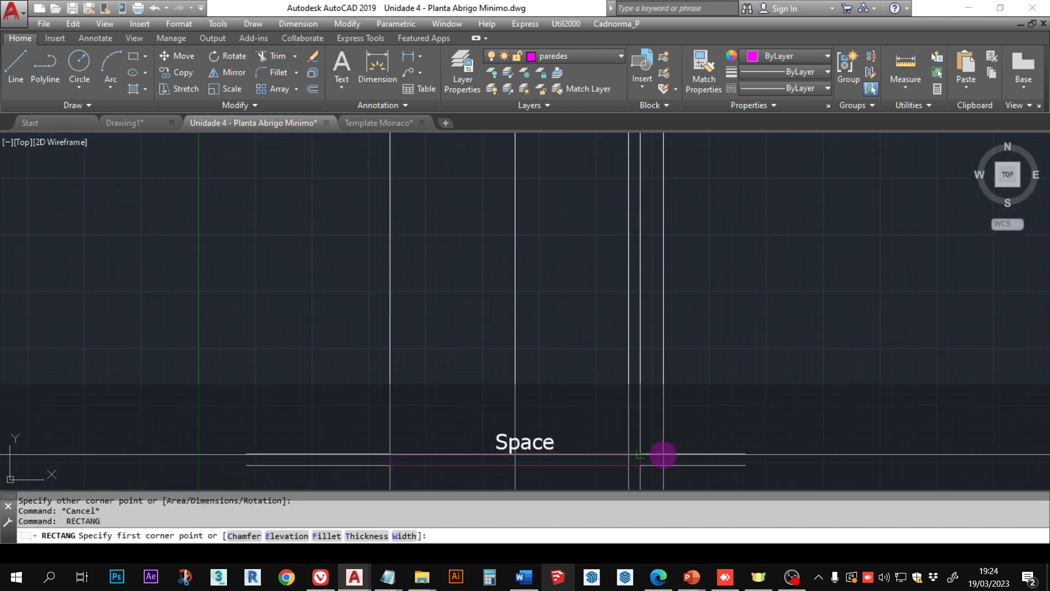
{"action": "left_click", "coordinate": [640, 448]}
{"action": "middle_click_drag", "start_coordinate": [638, 445], "coordinate": [572, 401]}
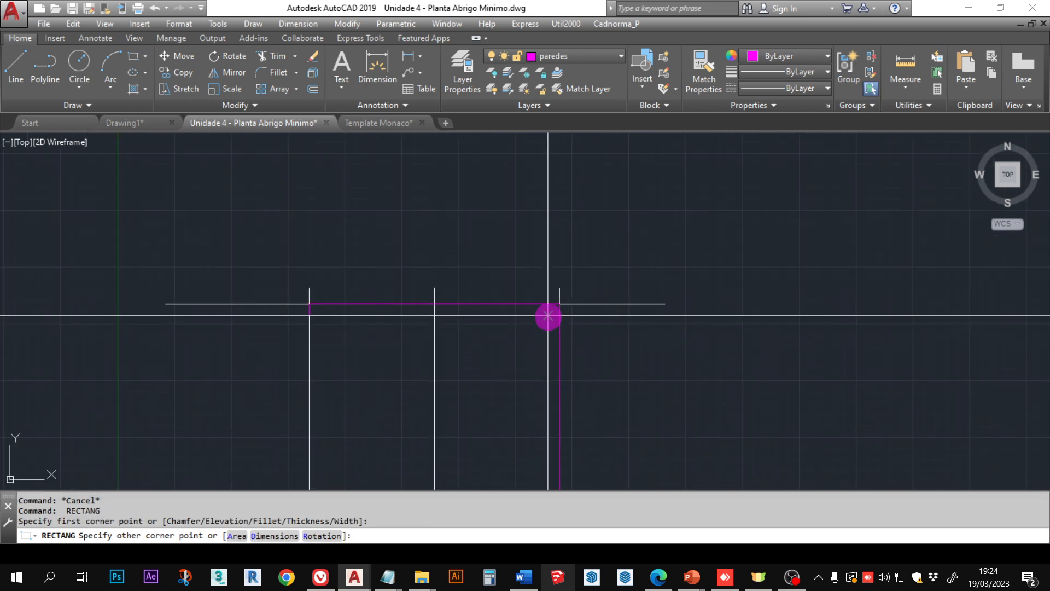
{"action": "left_click", "coordinate": [548, 318]}
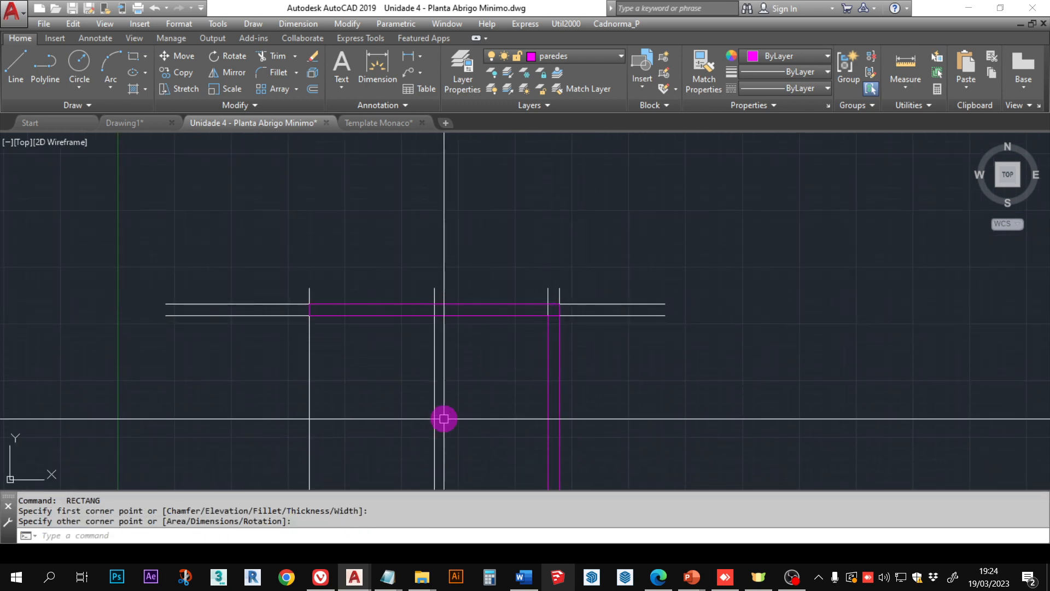
Step: Draw a vertical line along the leftmost construction line, from the roof slab's underside down to the floor slab's top
{"action": "middle_click_drag", "start_coordinate": [444, 417], "coordinate": [525, 216]}
{"action": "scroll", "coordinate": [523, 285], "scroll_direction": "down", "scroll_amount": 3}
{"action": "scroll", "coordinate": [523, 285], "scroll_direction": "up", "scroll_amount": 2}
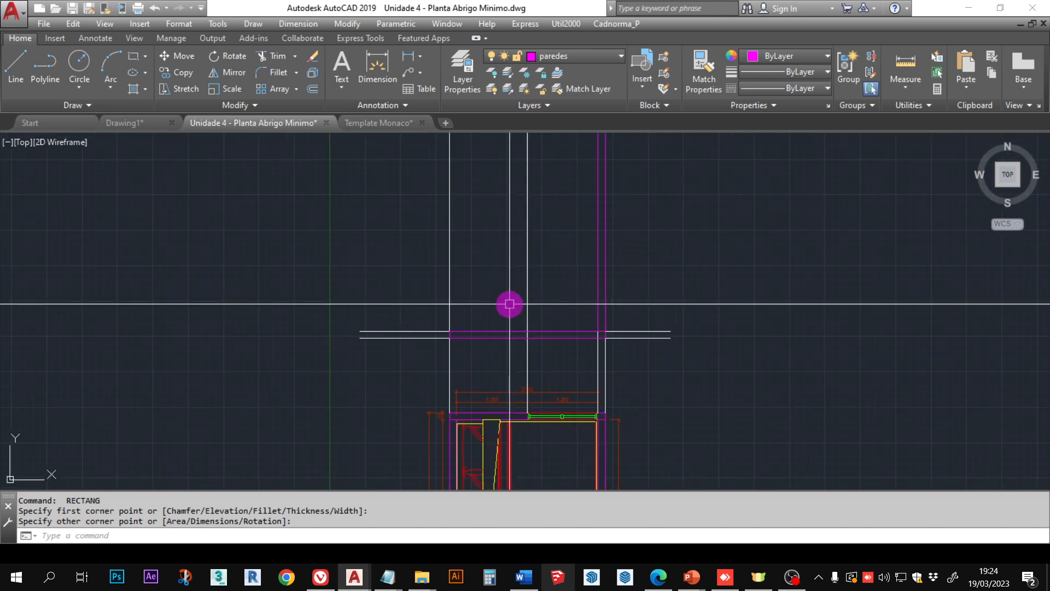
{"action": "middle_click_drag", "start_coordinate": [509, 305], "coordinate": [511, 352]}
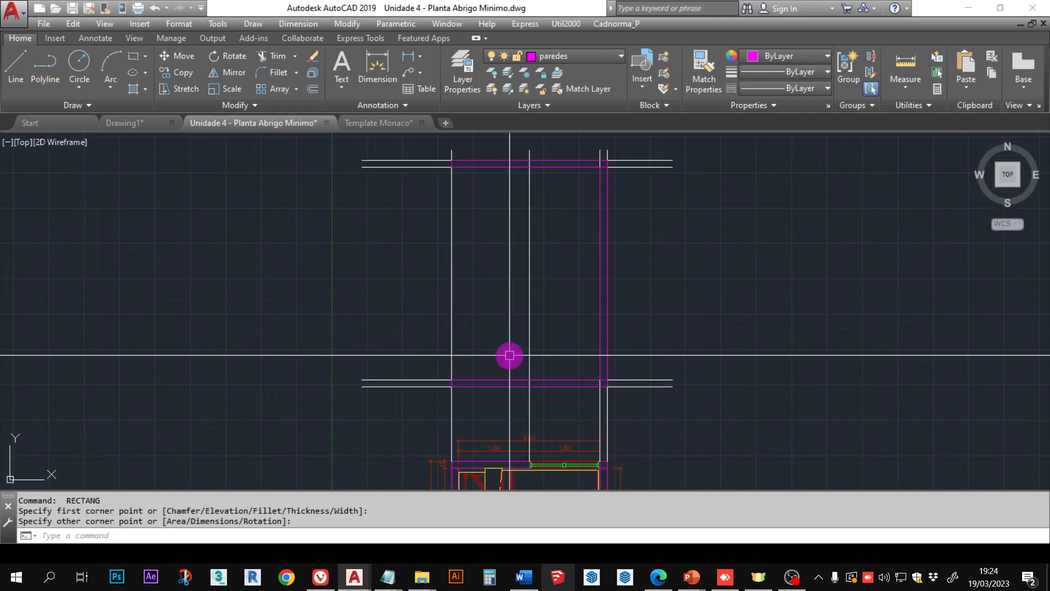
{"action": "type", "text": "L"}
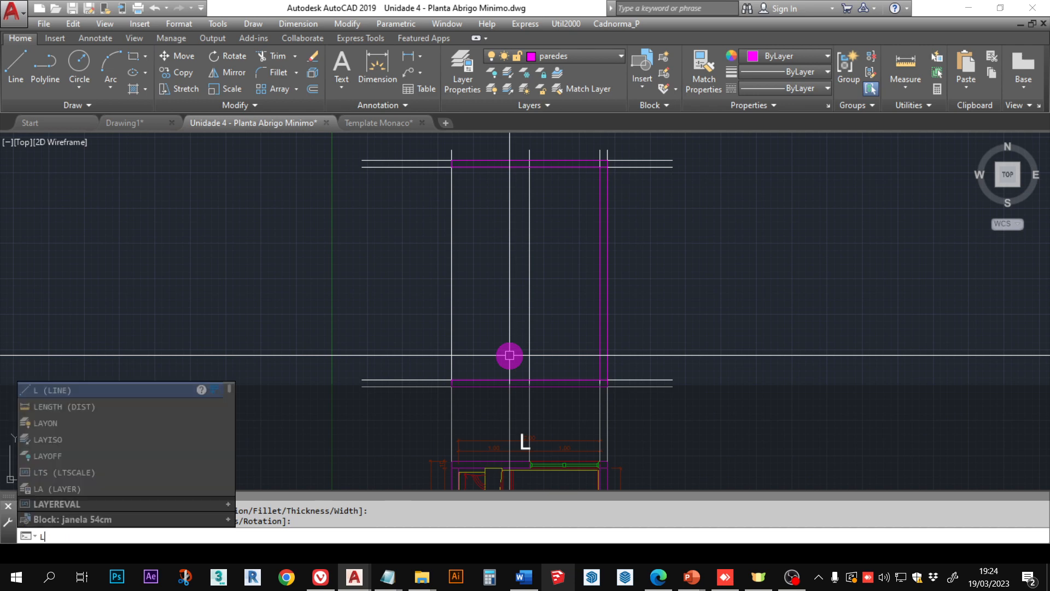
{"action": "key", "text": "Return"}
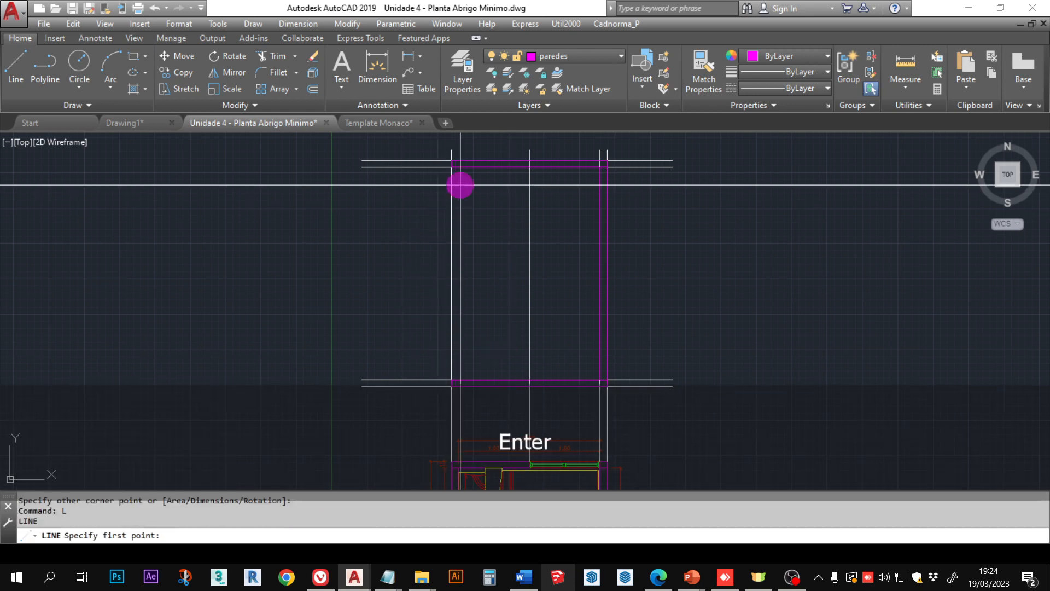
{"action": "left_click", "coordinate": [452, 167]}
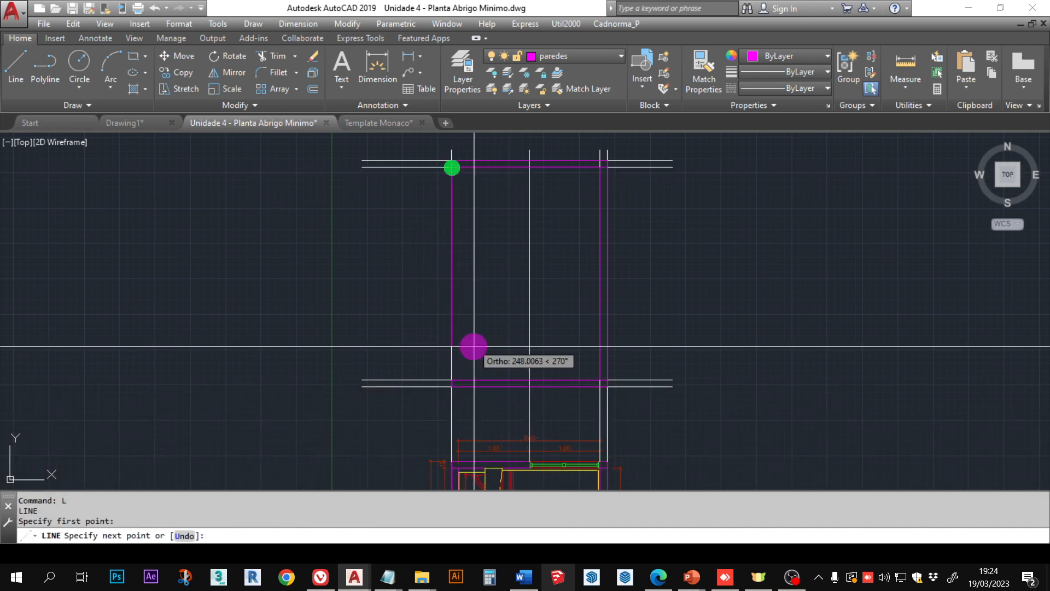
{"action": "left_click", "coordinate": [453, 375]}
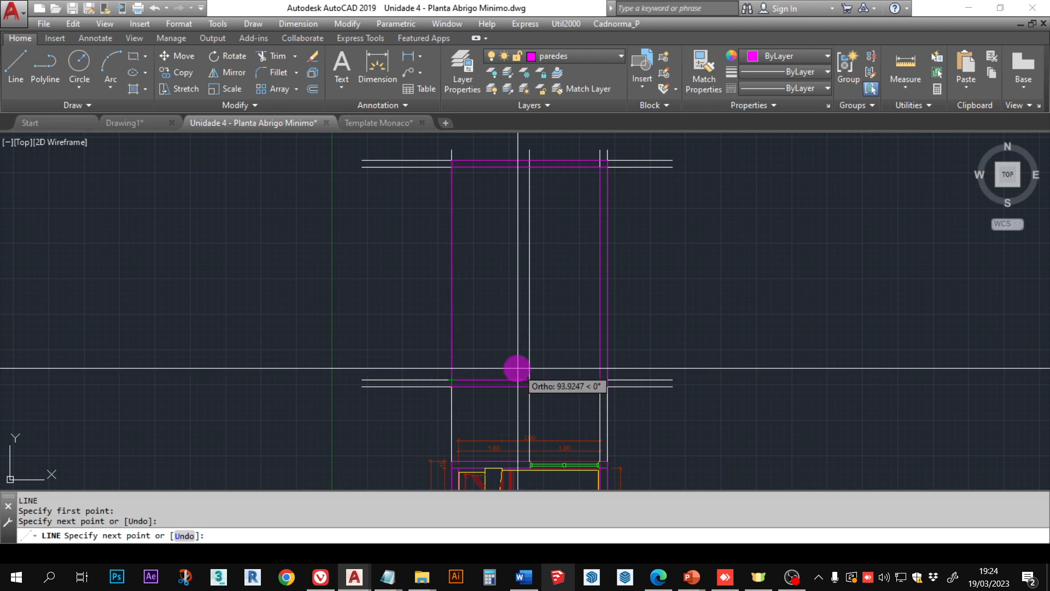
{"action": "key", "text": "Escape"}
{"action": "mouse_move", "coordinate": [577, 368]}
{"action": "middle_mouse_down"}
{"action": "mouse_move", "coordinate": [504, 228]}
{"action": "mouse_move", "coordinate": [527, 336]}
{"action": "middle_mouse_up"}
{"action": "key", "text": "Escape"}
{"action": "key", "text": "Escape"}
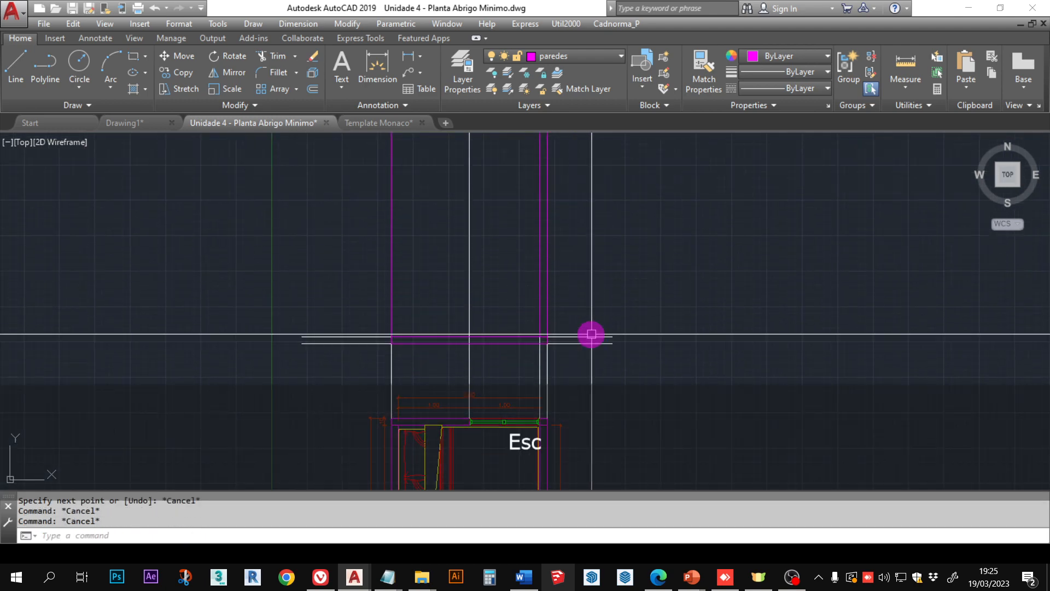
Step: Copy the construction line at the floor slab's top 100 units straight up
{"action": "type", "text": "co"}
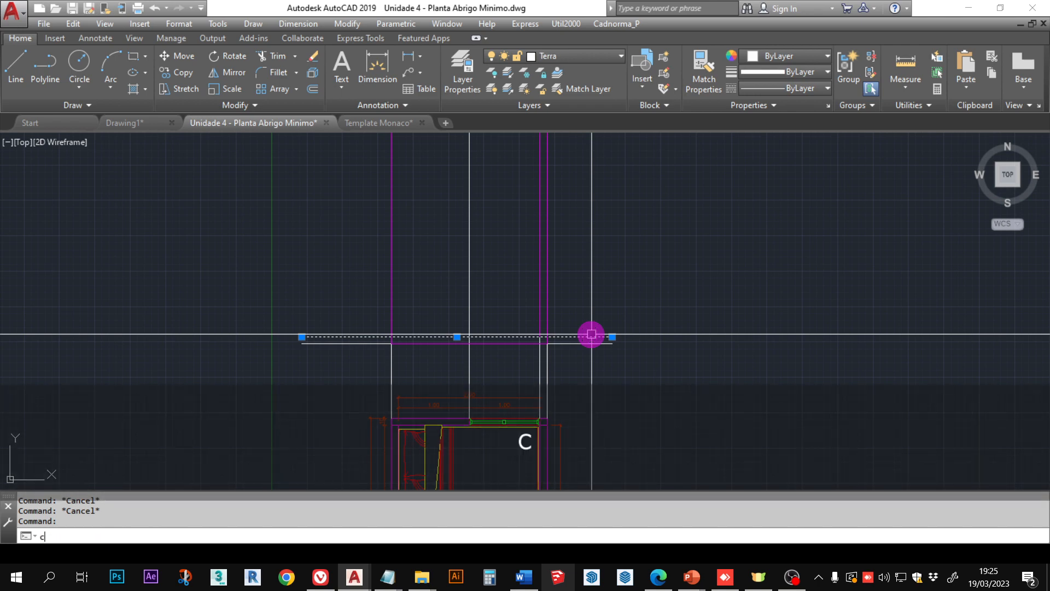
{"action": "key", "text": "space"}
{"action": "left_click", "coordinate": [666, 346]}
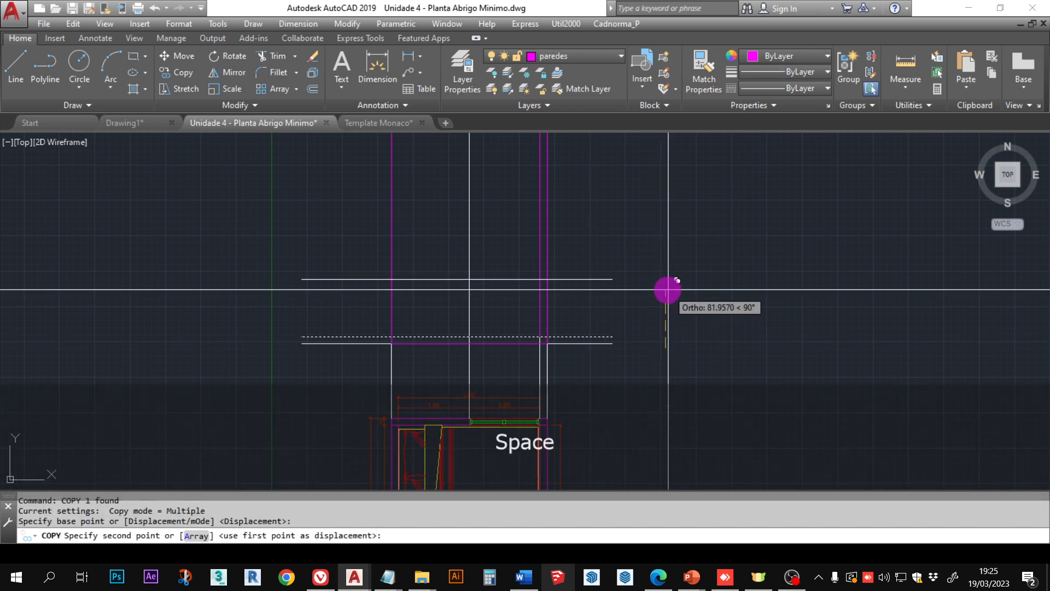
{"action": "type", "text": "100"}
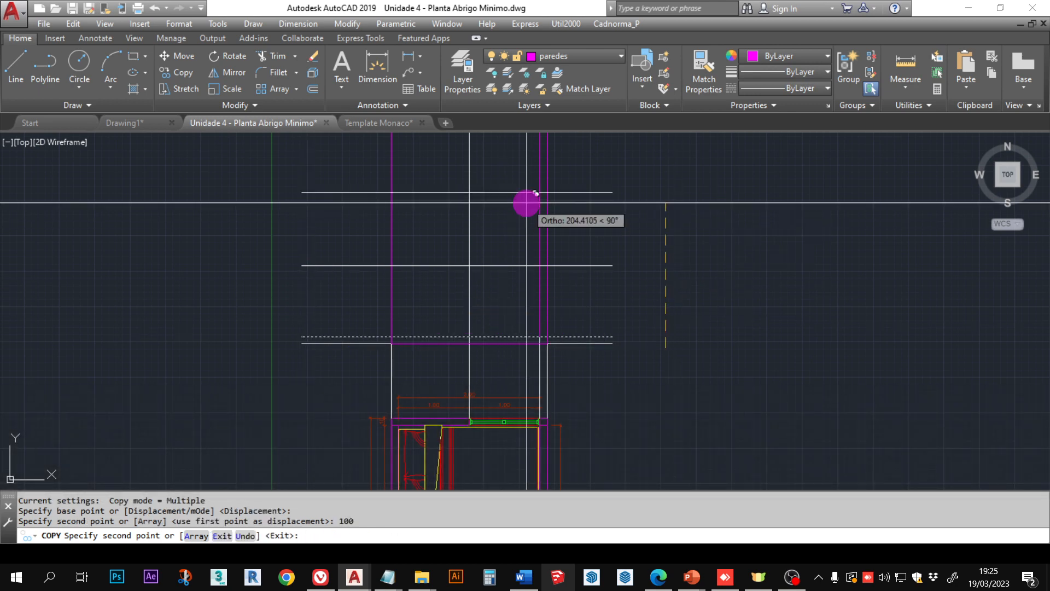
{"action": "middle_click_drag", "start_coordinate": [526, 203], "coordinate": [528, 312]}
{"action": "key", "text": "Escape"}
{"action": "key", "text": "Escape"}
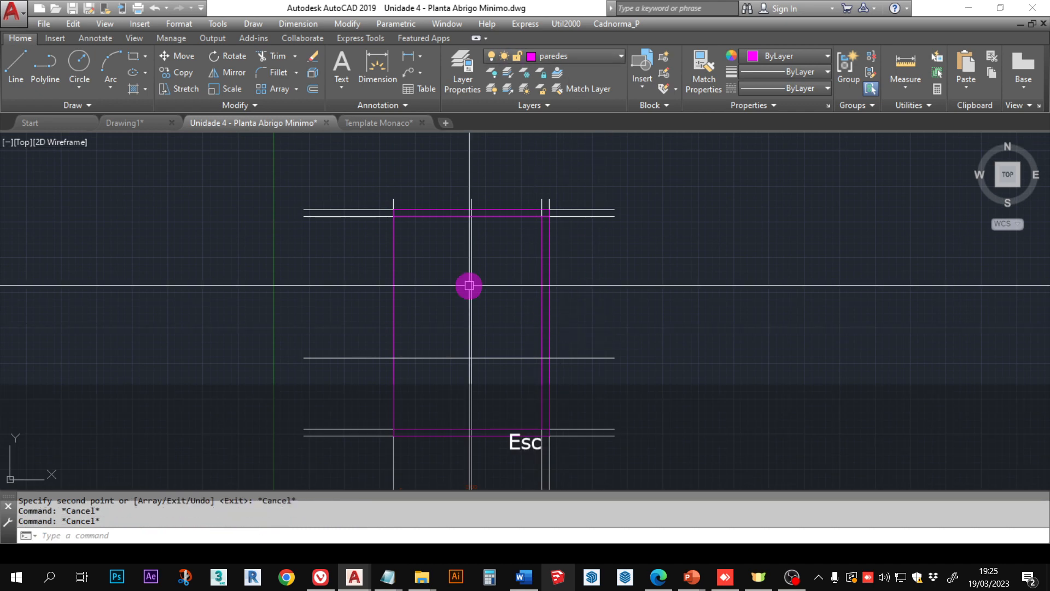
Step: Copy the horizontal line that crosses the wall area between the slabs 120 units straight up
{"action": "left_click", "coordinate": [659, 392]}
{"action": "left_click", "coordinate": [603, 306]}
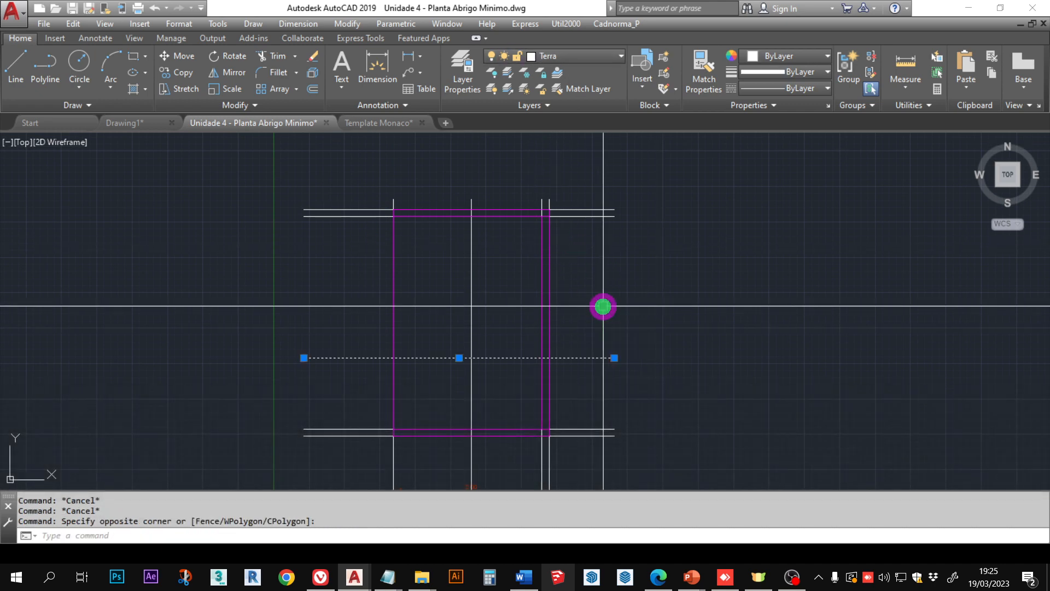
{"action": "type", "text": "co"}
{"action": "key", "text": "space"}
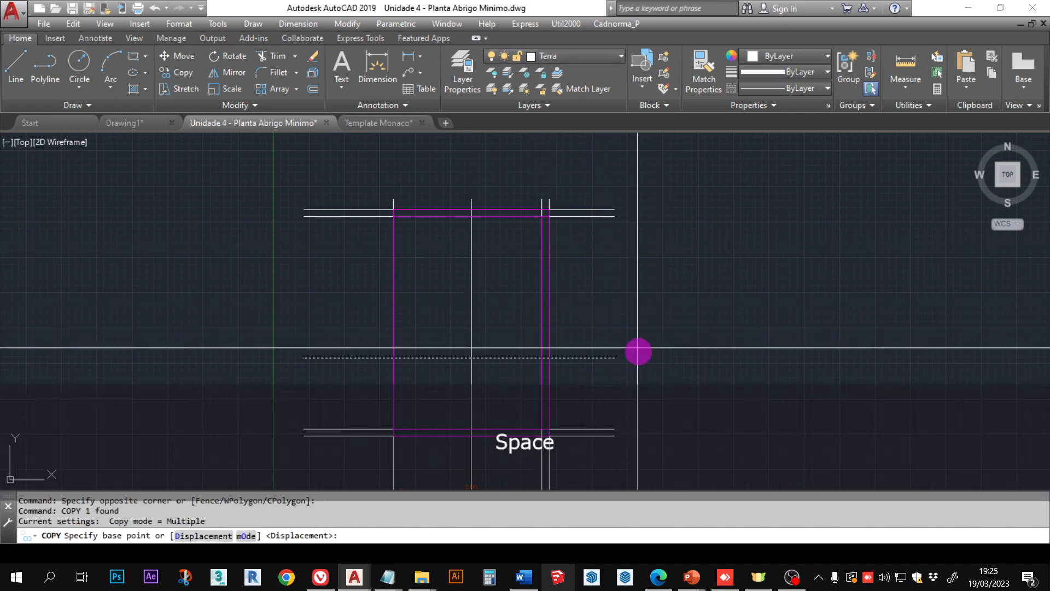
{"action": "left_click", "coordinate": [645, 417]}
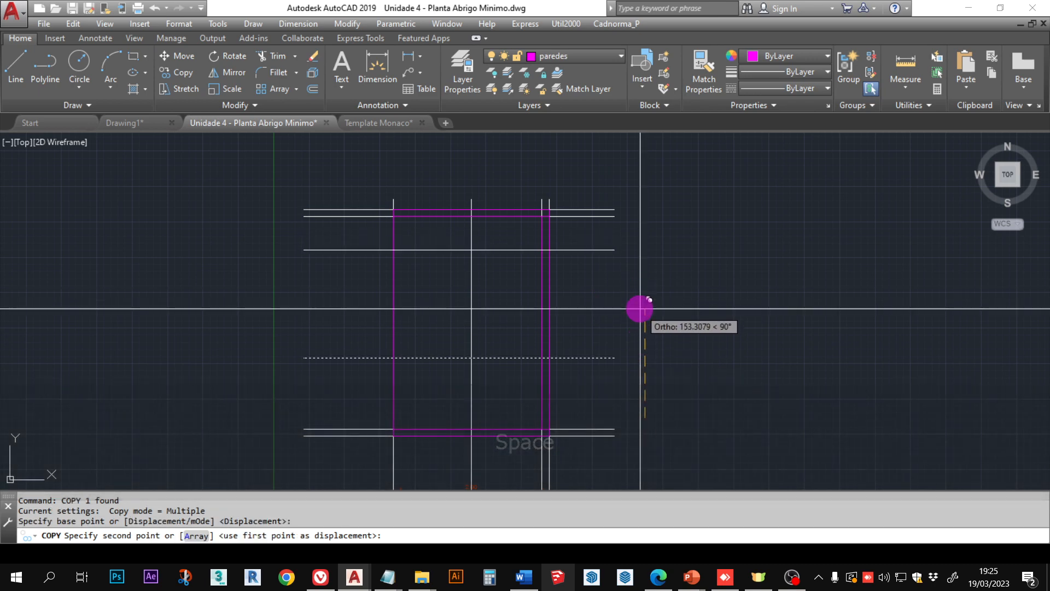
{"action": "type", "text": "120"}
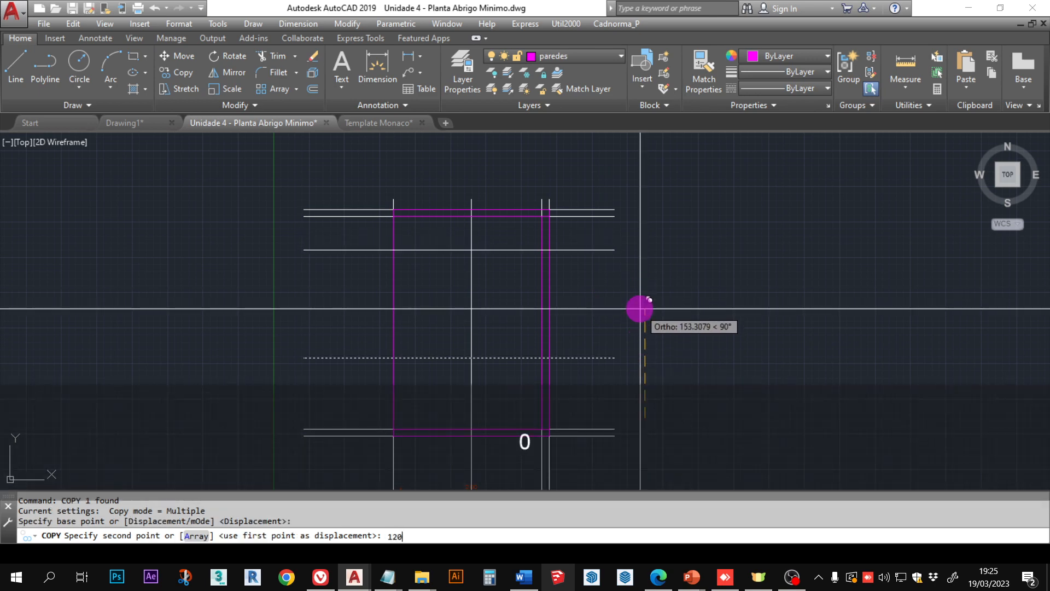
{"action": "key", "text": "Return"}
{"action": "key", "text": "Escape"}
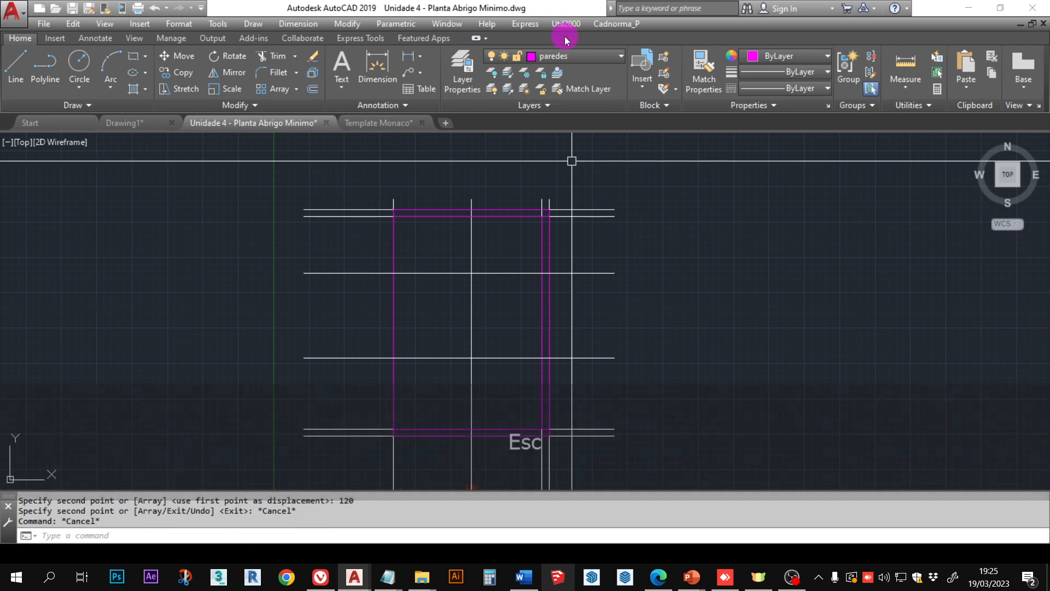
Step: Make portas the current layer
{"action": "left_click", "coordinate": [568, 54]}
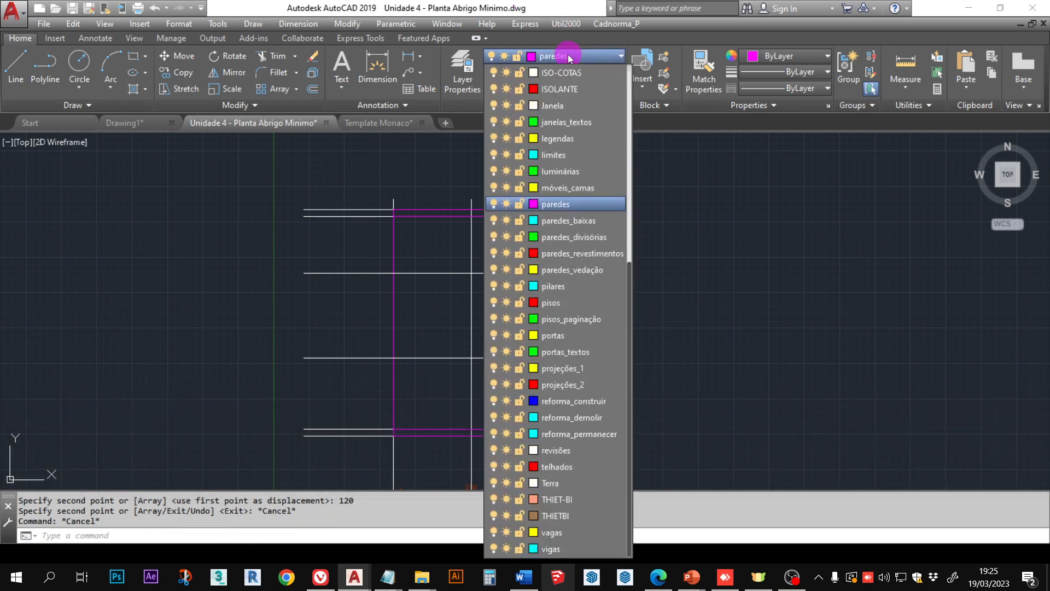
{"action": "left_click", "coordinate": [578, 337]}
{"action": "middle_click_drag", "start_coordinate": [579, 338], "coordinate": [606, 338]}
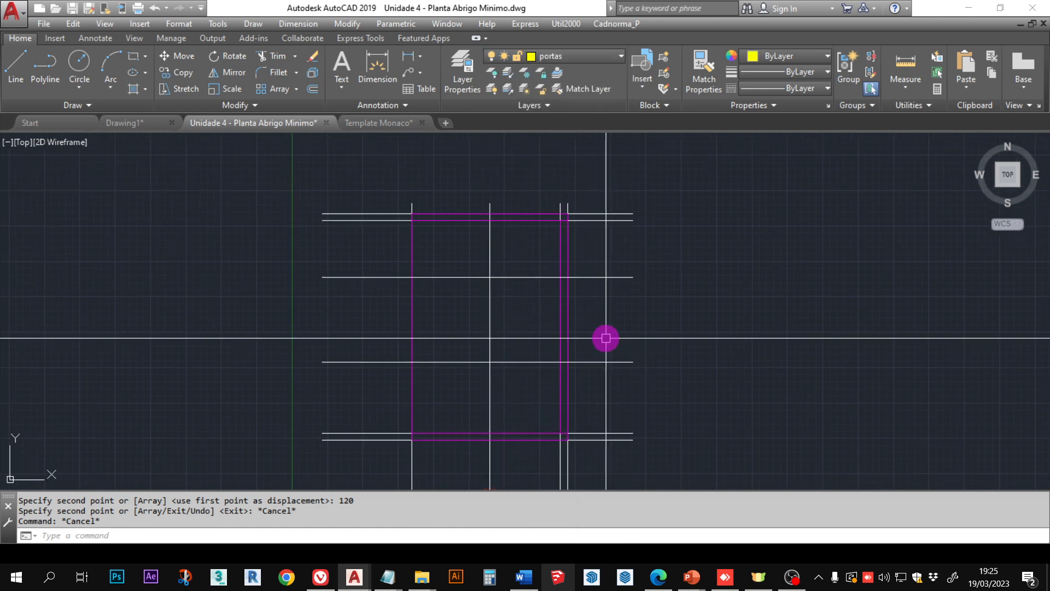
Step: Draw a rectangle for the window opening between the two horizontal height lines, from the middle vertical construction line to the right wall's inner face
{"action": "type", "text": "rec"}
{"action": "key", "text": "space"}
{"action": "scroll", "coordinate": [563, 335], "scroll_direction": "up", "scroll_amount": 2}
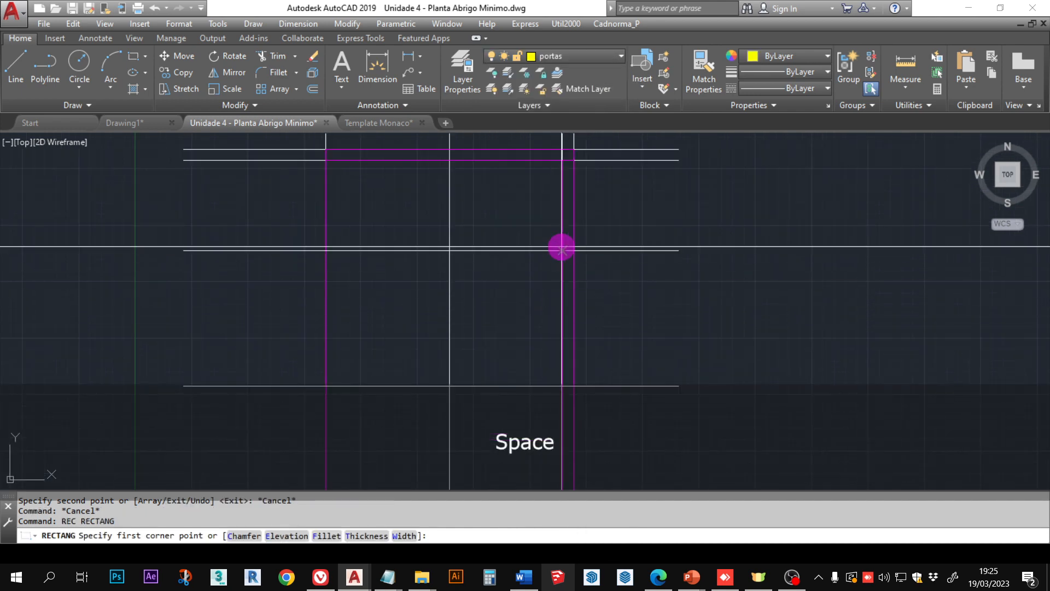
{"action": "left_click", "coordinate": [562, 250]}
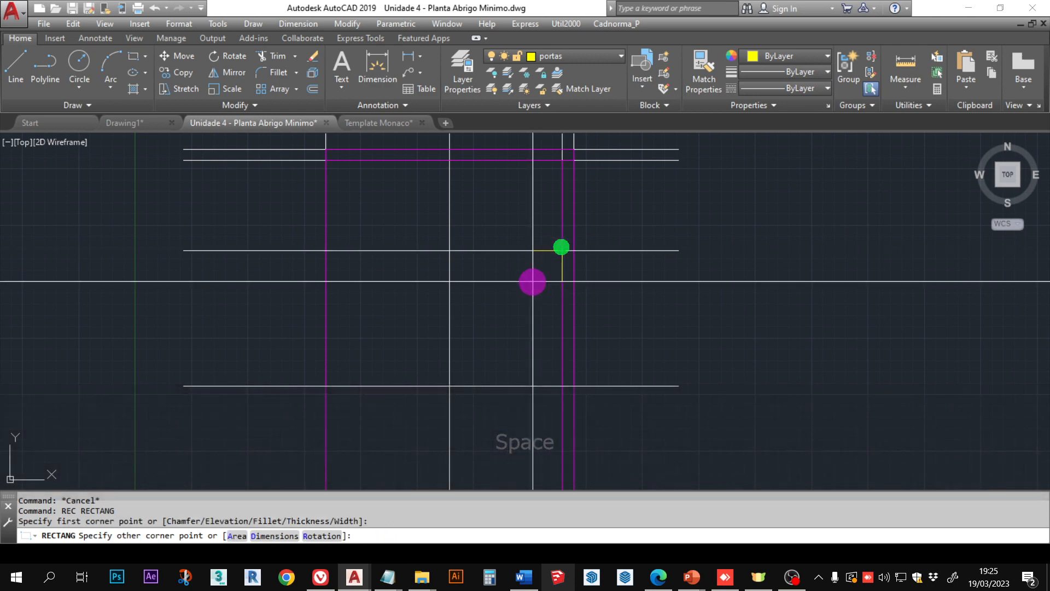
{"action": "left_click", "coordinate": [451, 386]}
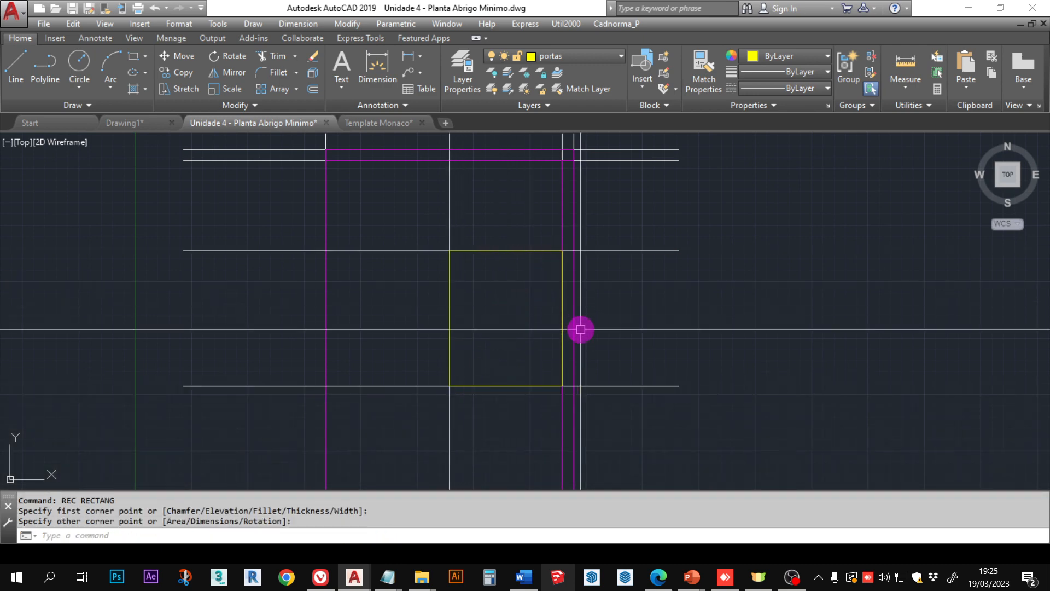
{"action": "key", "text": "Escape"}
{"action": "key", "text": "Escape"}
{"action": "key", "text": "Escape"}
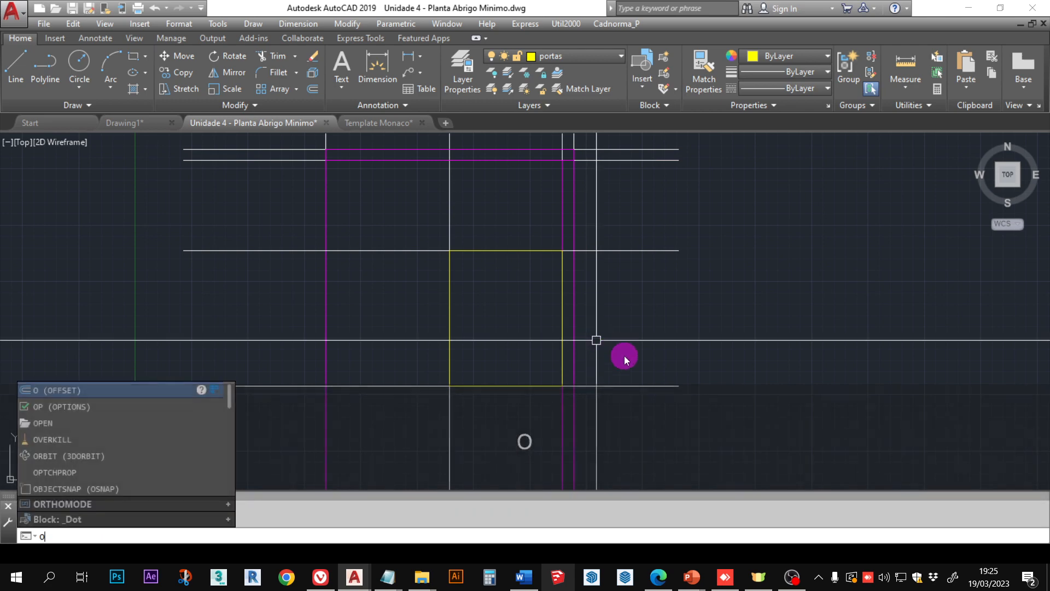
Step: Measure the thickness of the window frame's right jamb in the floor plan
{"action": "key", "text": "Escape"}
{"action": "middle_click_drag", "start_coordinate": [624, 412], "coordinate": [626, 125]}
{"action": "scroll", "coordinate": [569, 309], "scroll_direction": "up", "scroll_amount": 8}
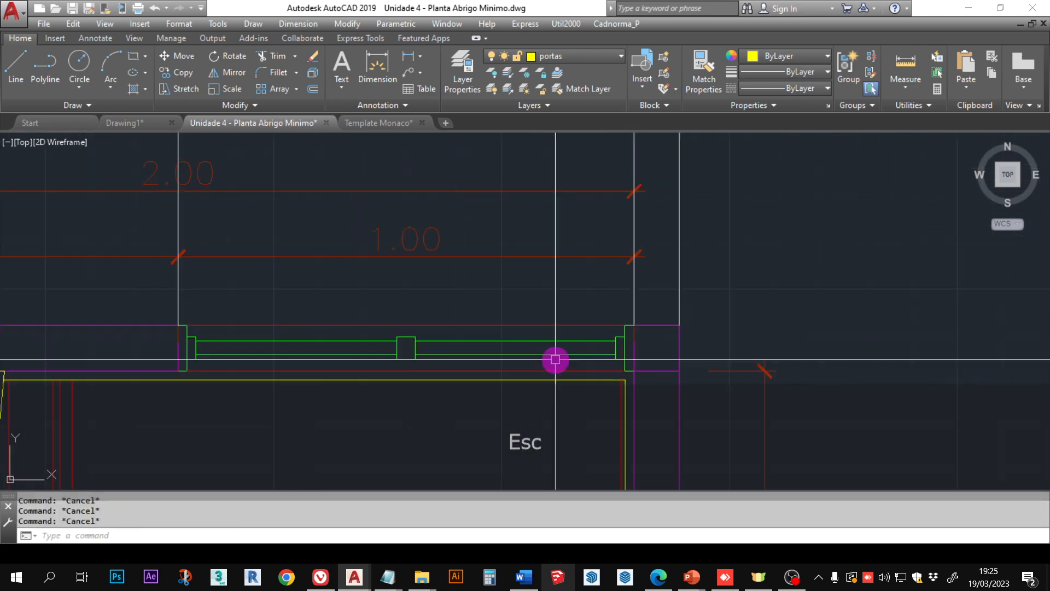
{"action": "type", "text": "d"}
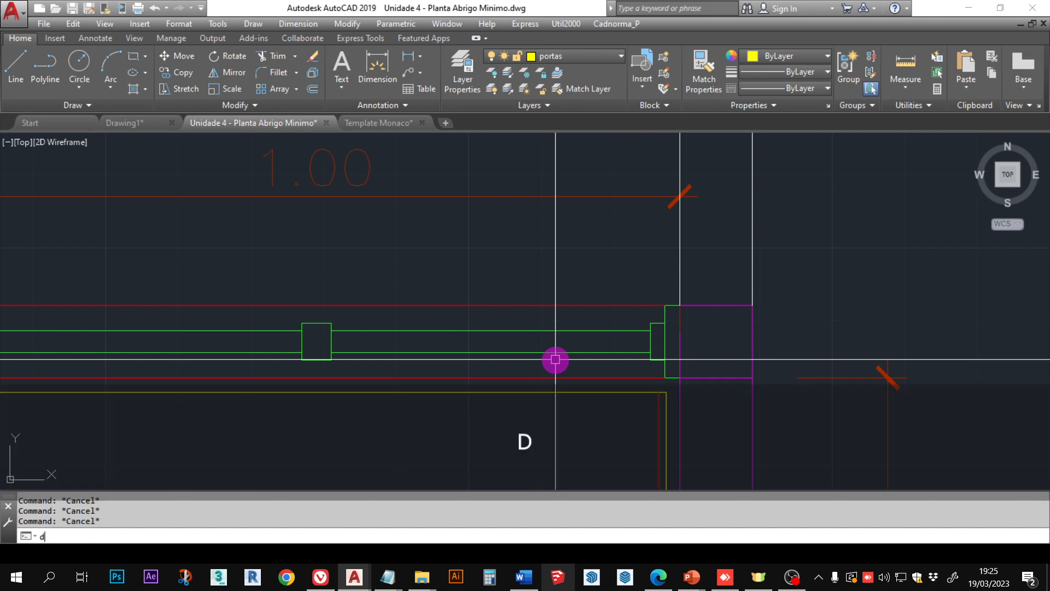
{"action": "left_click", "coordinate": [665, 304]}
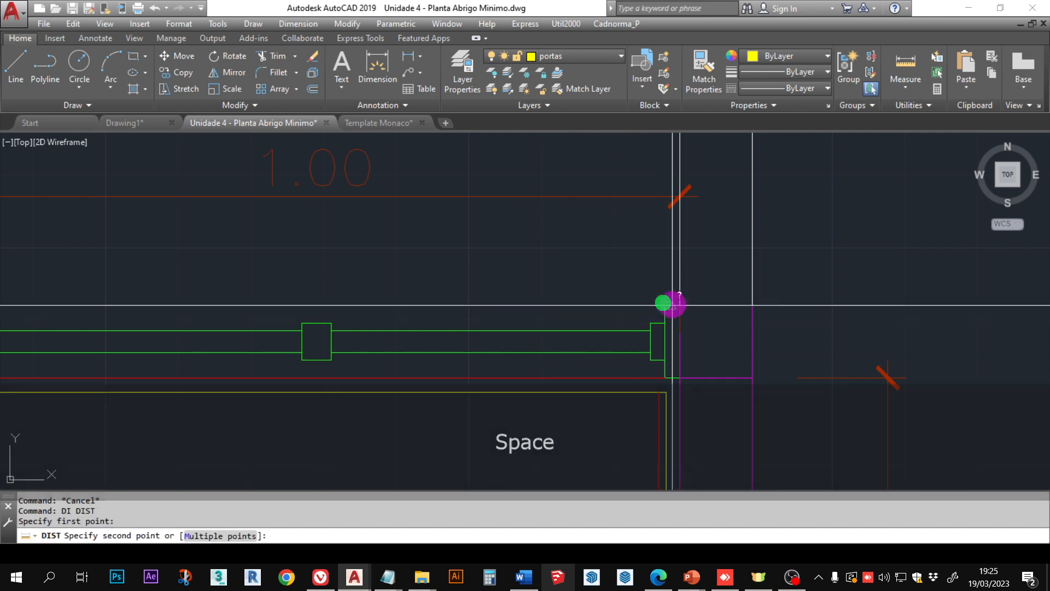
{"action": "left_click", "coordinate": [679, 307]}
{"action": "scroll", "coordinate": [657, 340], "scroll_direction": "down", "scroll_amount": 10}
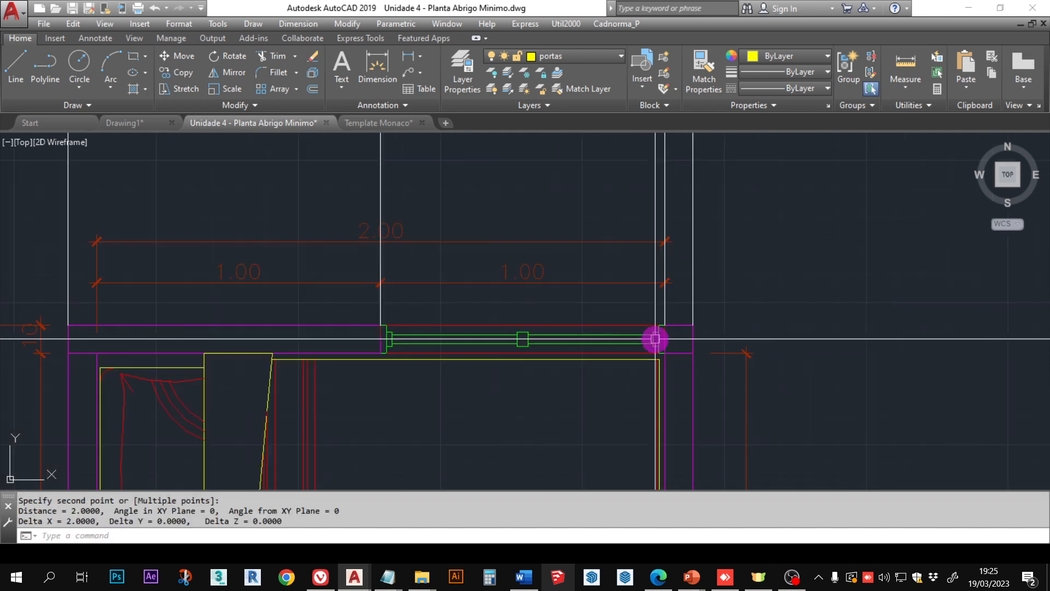
Step: Offset the window rectangle in the section 2 units inward to form the outer frame
{"action": "middle_click_drag", "start_coordinate": [643, 253], "coordinate": [613, 376]}
{"action": "scroll", "coordinate": [614, 260], "scroll_direction": "up", "scroll_amount": 3}
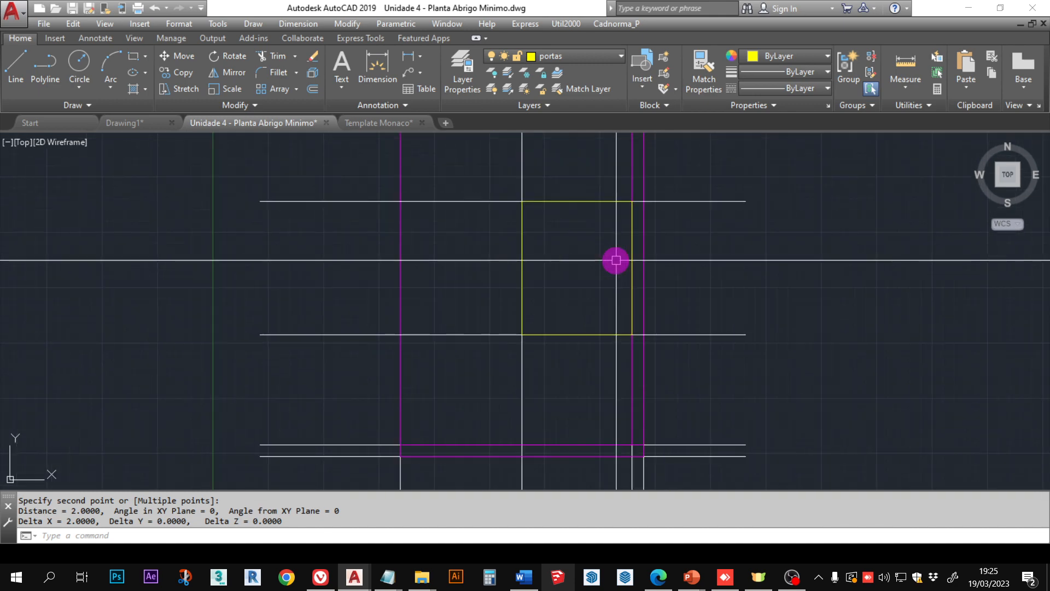
{"action": "type", "text": "o"}
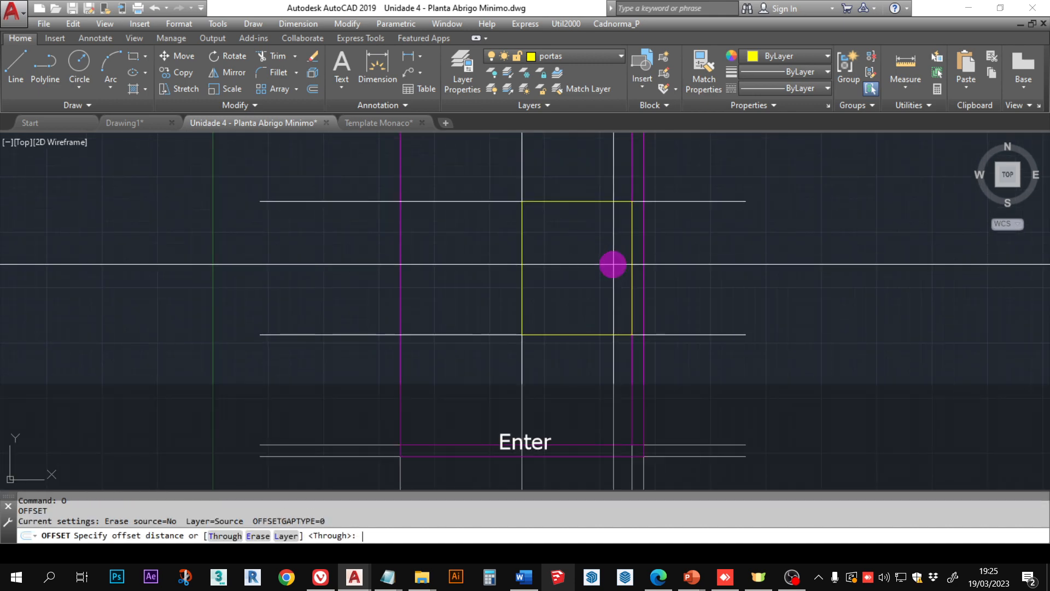
{"action": "left_click", "coordinate": [631, 289]}
{"action": "left_click", "coordinate": [593, 274]}
{"action": "middle_click_drag", "start_coordinate": [584, 409], "coordinate": [565, 145]}
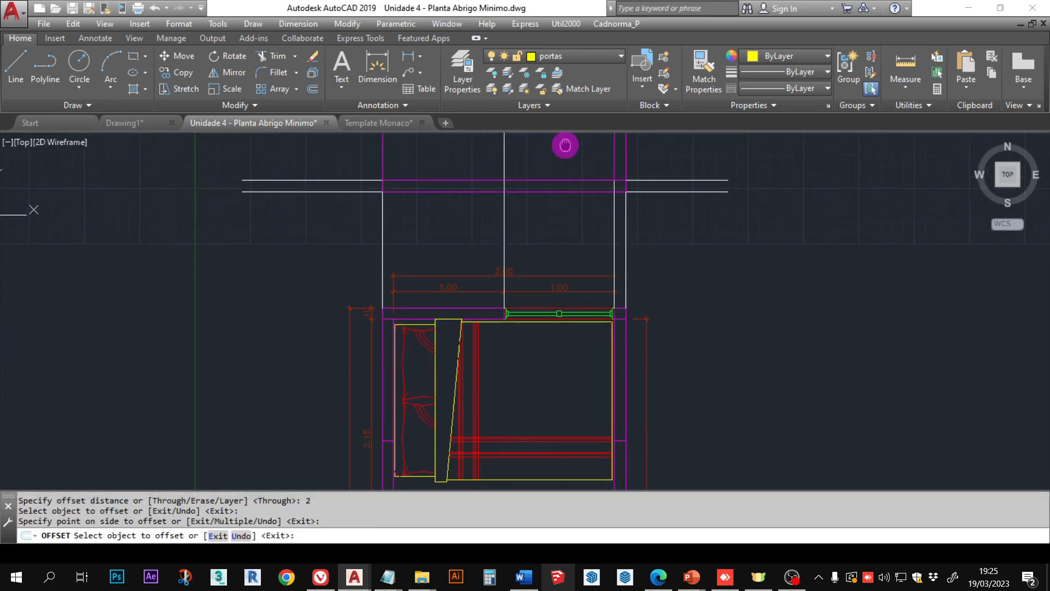
{"action": "scroll", "coordinate": [547, 230], "scroll_direction": "up", "scroll_amount": 4}
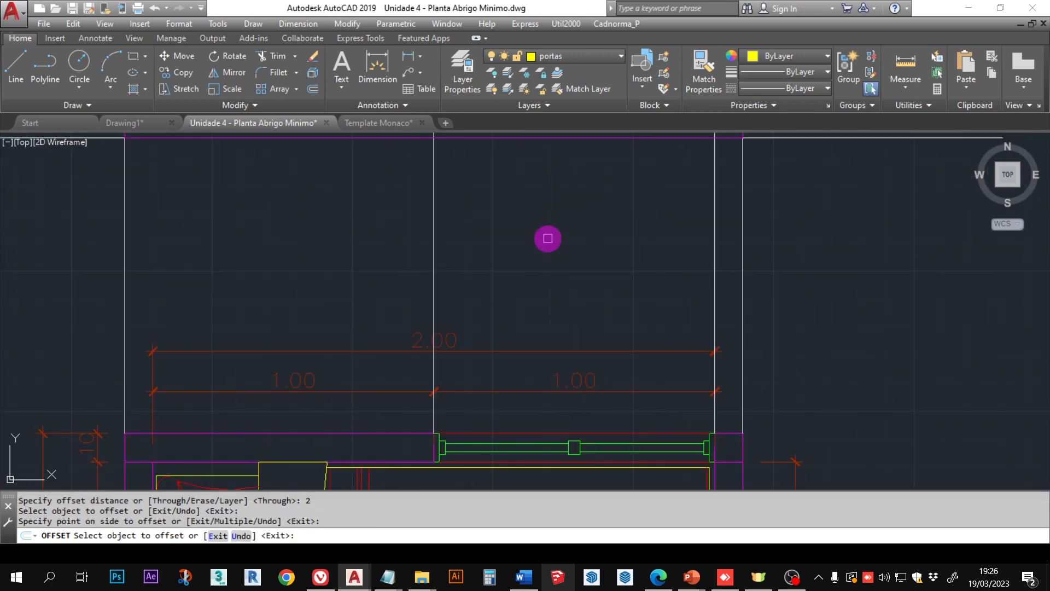
{"action": "scroll", "coordinate": [548, 238], "scroll_direction": "down", "scroll_amount": 2}
{"action": "middle_click_drag", "start_coordinate": [546, 237], "coordinate": [559, 395]}
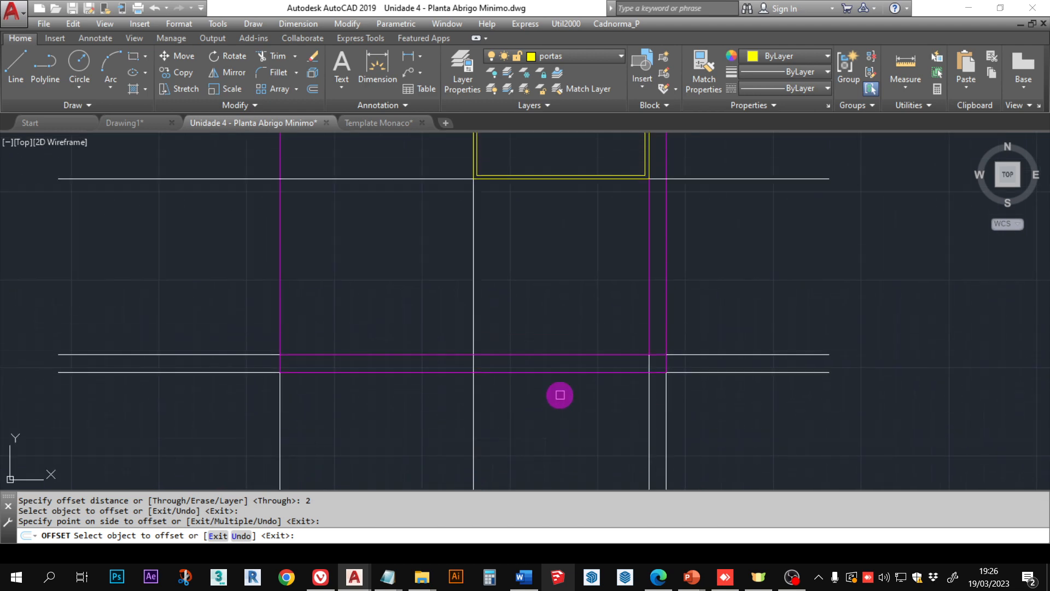
{"action": "scroll", "coordinate": [576, 277], "scroll_direction": "down", "scroll_amount": 2}
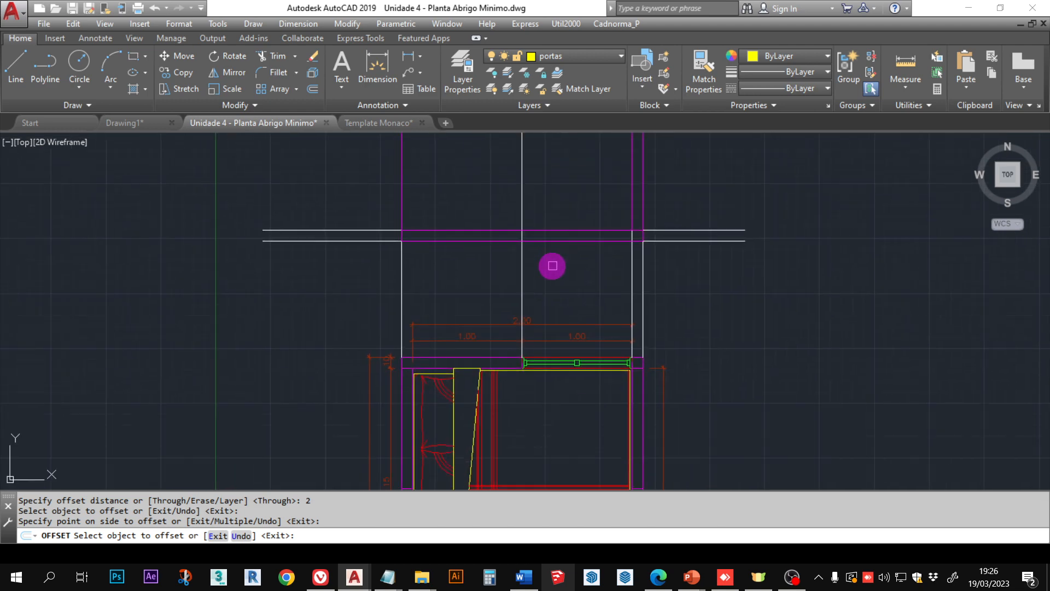
{"action": "key", "text": "Escape"}
{"action": "key", "text": "Escape"}
Step: Project a vertical line from the inner left corner of the plan's window frame up past the section's window
{"action": "type", "text": "l"}
{"action": "key", "text": "space"}
{"action": "scroll", "coordinate": [531, 362], "scroll_direction": "up", "scroll_amount": 5}
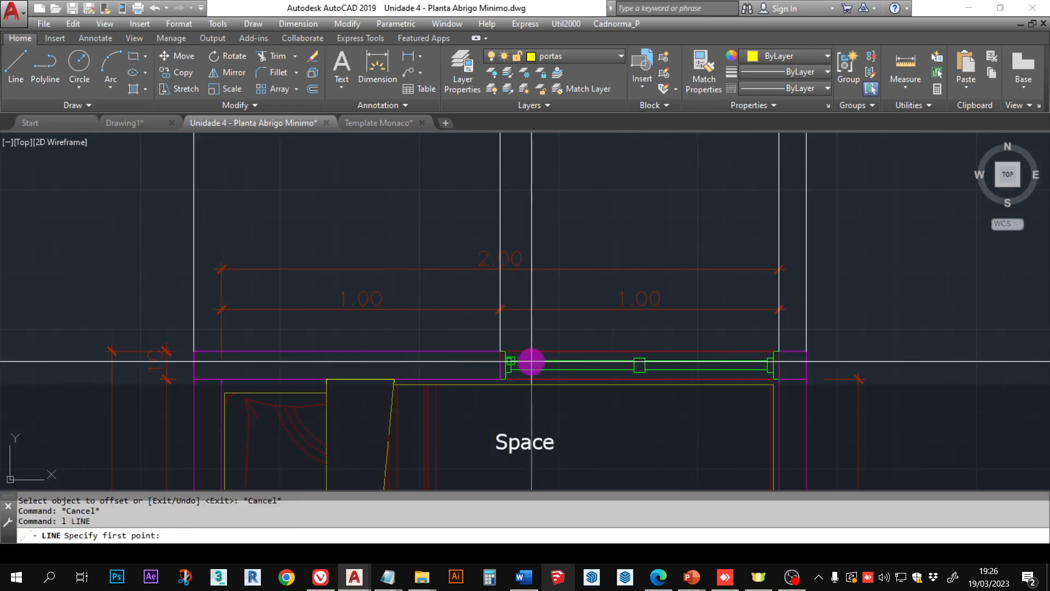
{"action": "scroll", "coordinate": [525, 362], "scroll_direction": "up", "scroll_amount": 4}
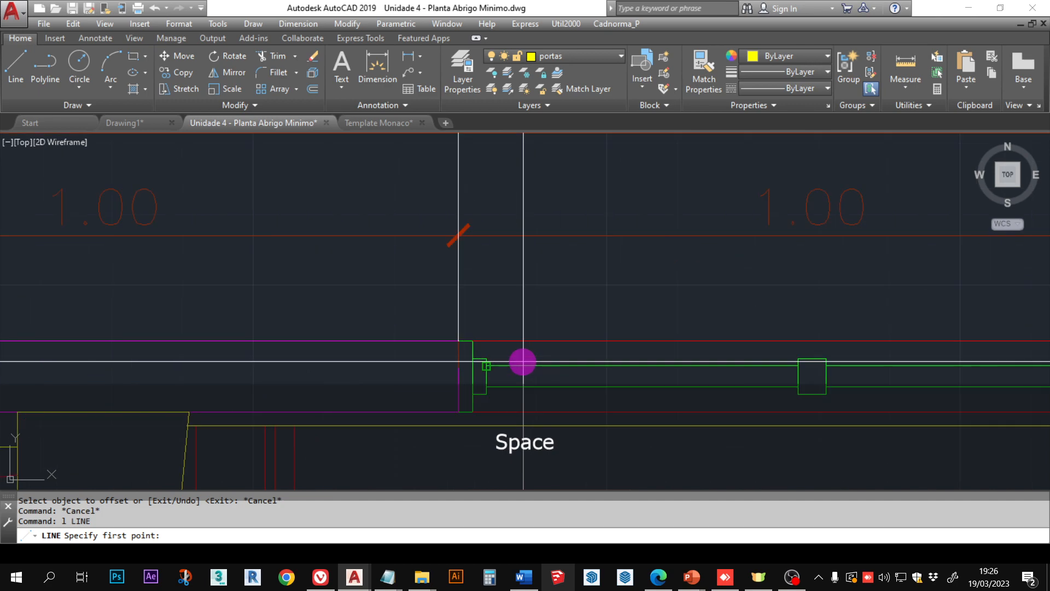
{"action": "left_click", "coordinate": [487, 358]}
{"action": "scroll", "coordinate": [545, 401], "scroll_direction": "down", "scroll_amount": 8}
{"action": "middle_click_drag", "start_coordinate": [553, 304], "coordinate": [514, 431]}
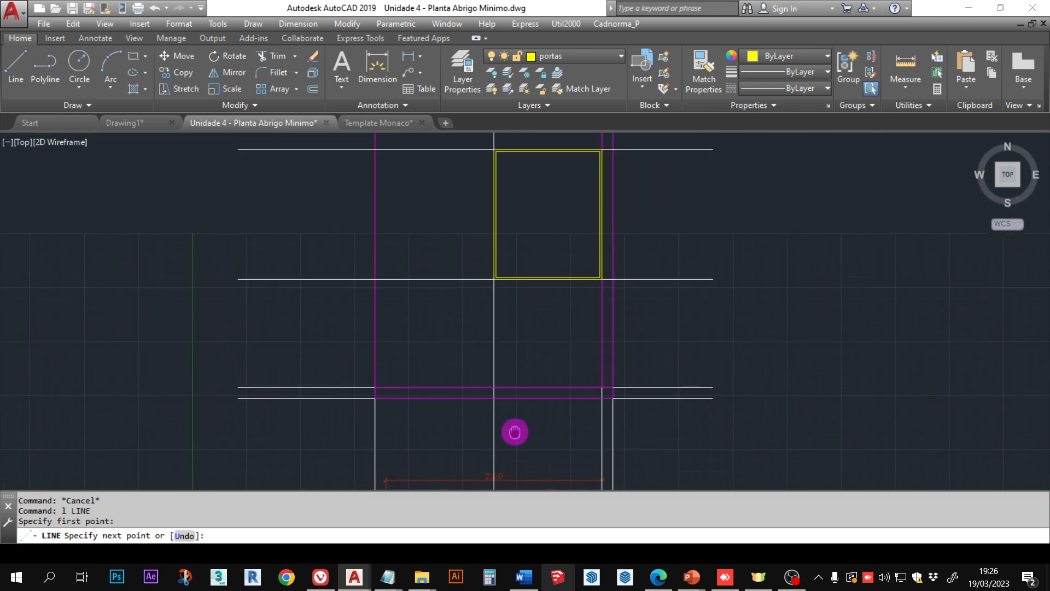
{"action": "middle_click_drag", "start_coordinate": [513, 240], "coordinate": [505, 317]}
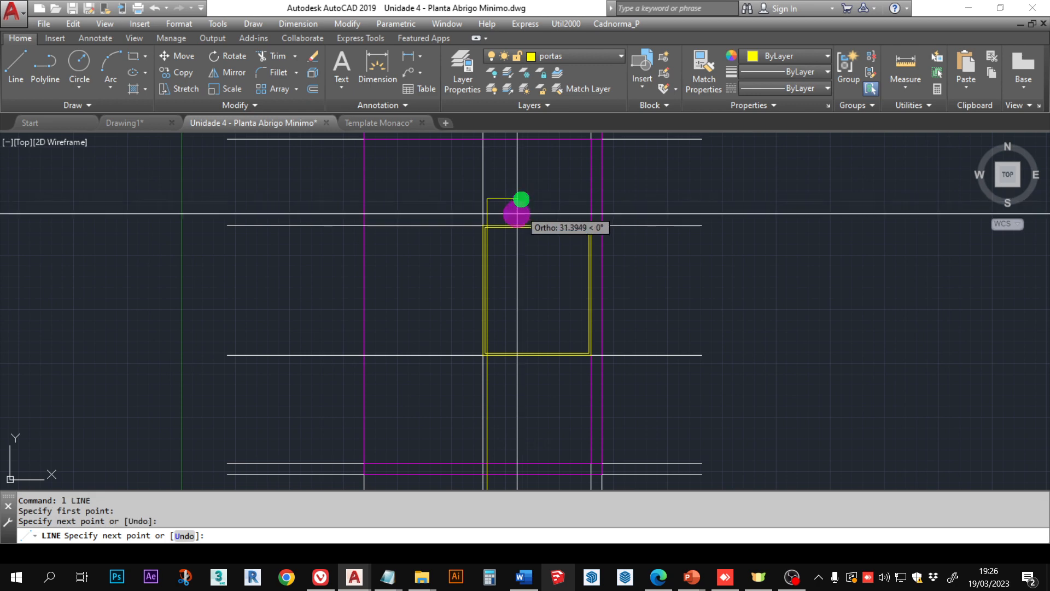
{"action": "key", "text": "Escape"}
Step: Measure the distance between the projected vertical line and the left edge of the window's inner rectangle
{"action": "scroll", "coordinate": [498, 237], "scroll_direction": "up", "scroll_amount": 5}
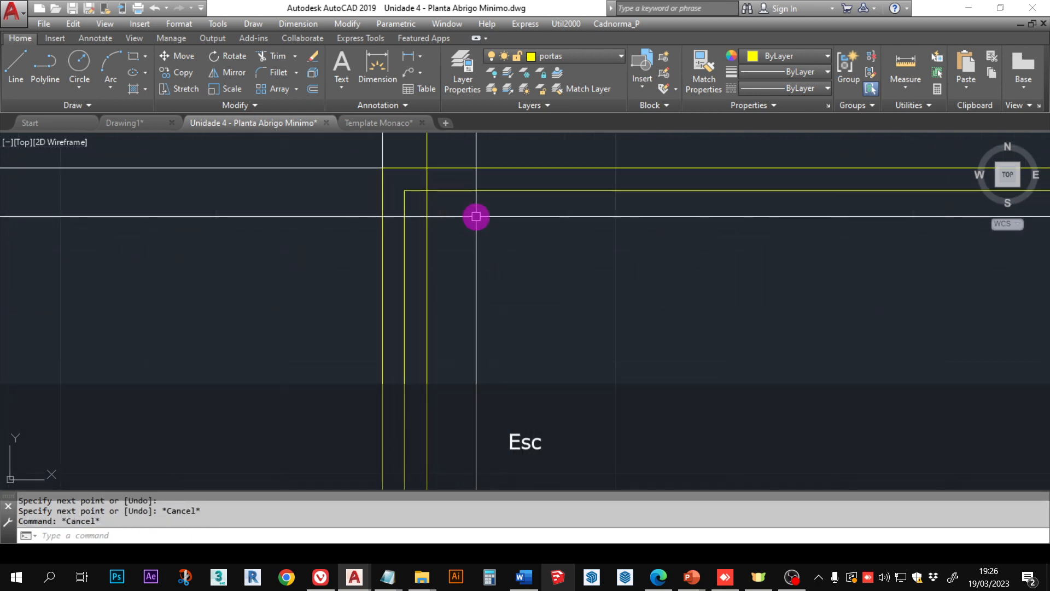
{"action": "type", "text": "d"}
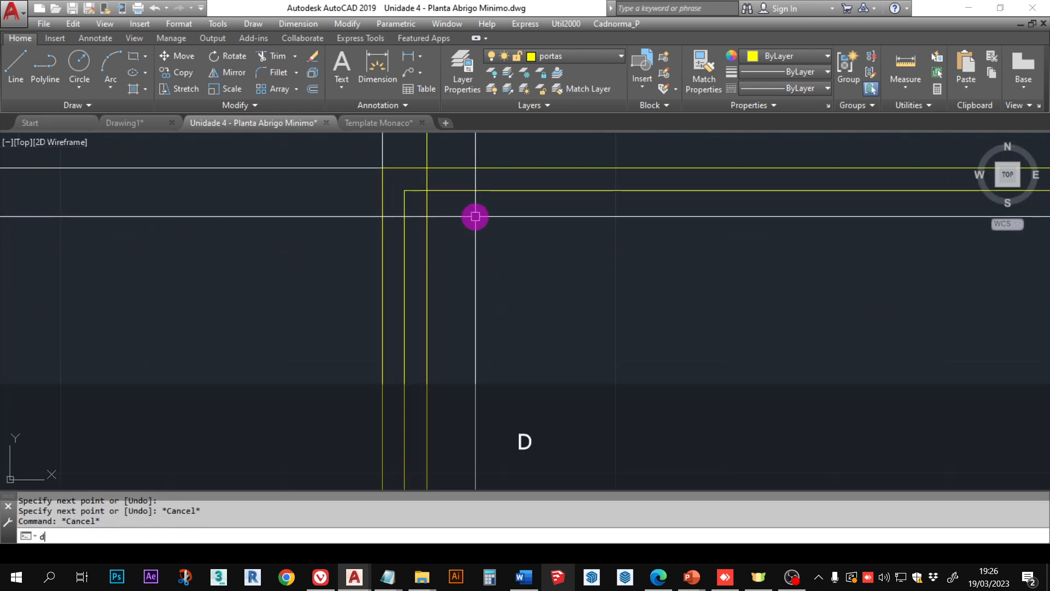
{"action": "left_click", "coordinate": [425, 188]}
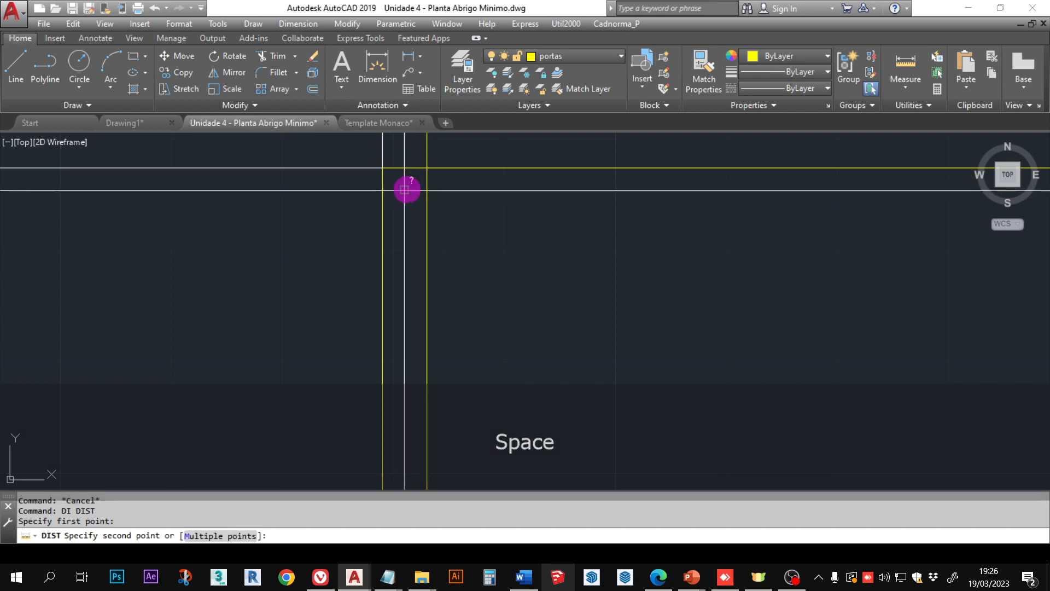
{"action": "left_click", "coordinate": [407, 190]}
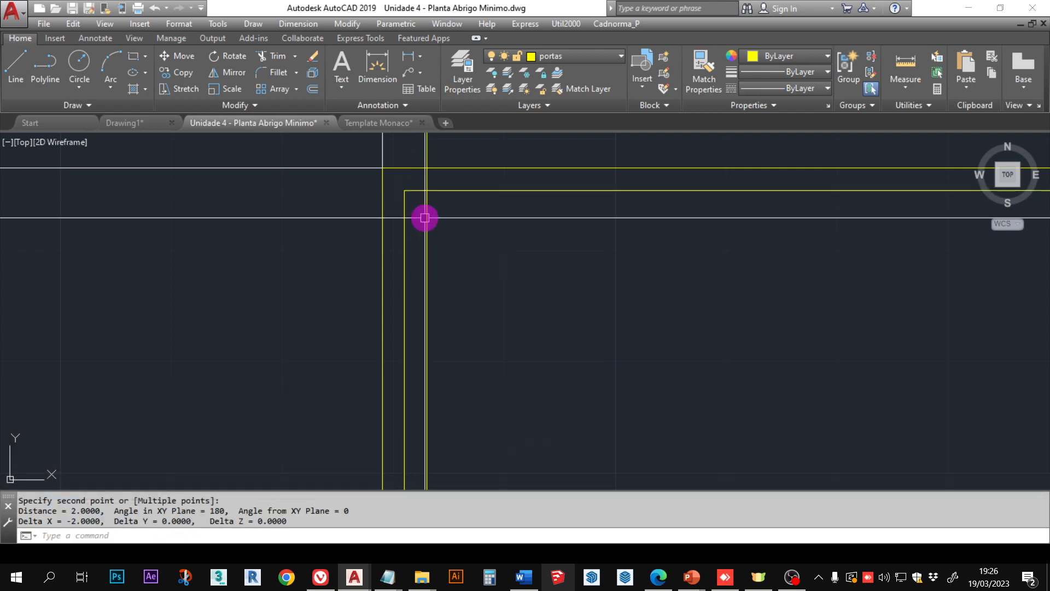
Step: Delete the vertical line projected from the plan's window frame
{"action": "key", "text": "Escape"}
{"action": "key", "text": "Escape"}
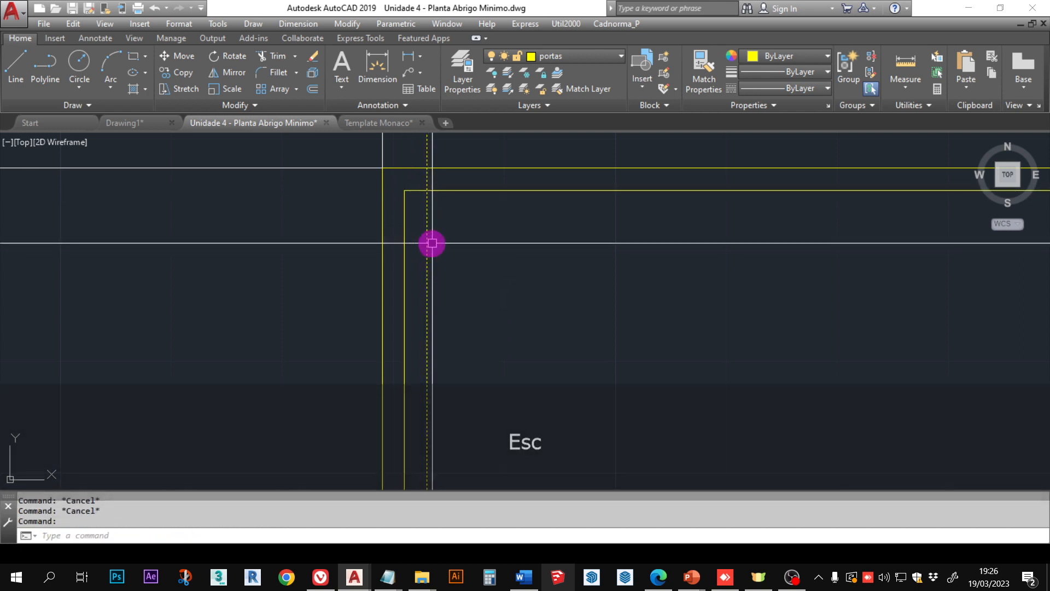
{"action": "key", "text": "Delete"}
{"action": "scroll", "coordinate": [449, 182], "scroll_direction": "down", "scroll_amount": 10}
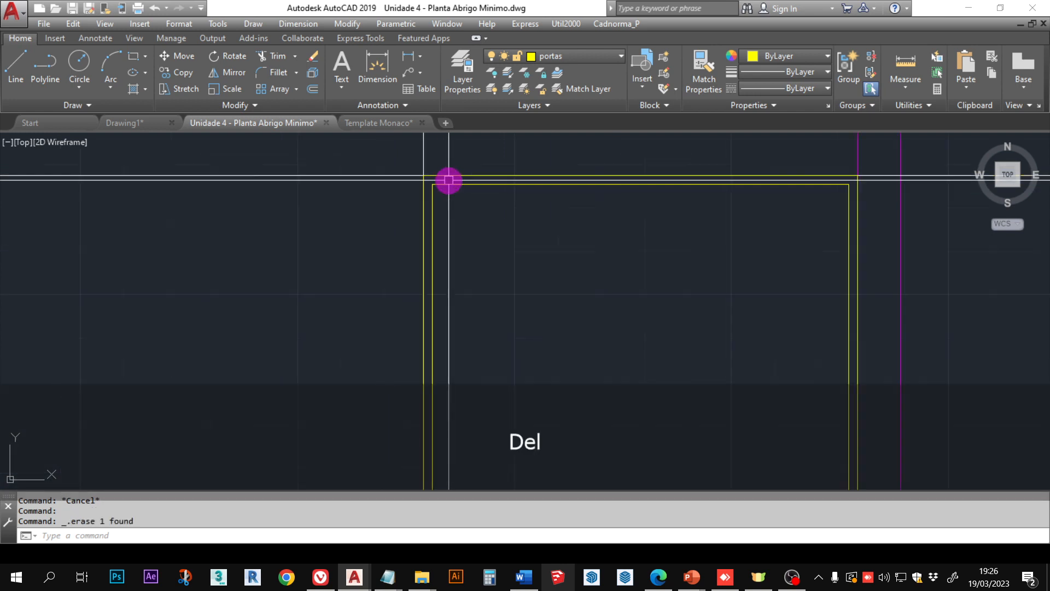
Step: Draw a vertical line from the midpoint of the inner window rectangle's bottom edge to its top edge
{"action": "mouse_move", "coordinate": [500, 378]}
{"action": "middle_mouse_down"}
{"action": "mouse_move", "coordinate": [532, 152]}
{"action": "mouse_move", "coordinate": [471, 391]}
{"action": "middle_mouse_up"}
{"action": "scroll", "coordinate": [443, 238], "scroll_direction": "up", "scroll_amount": 3}
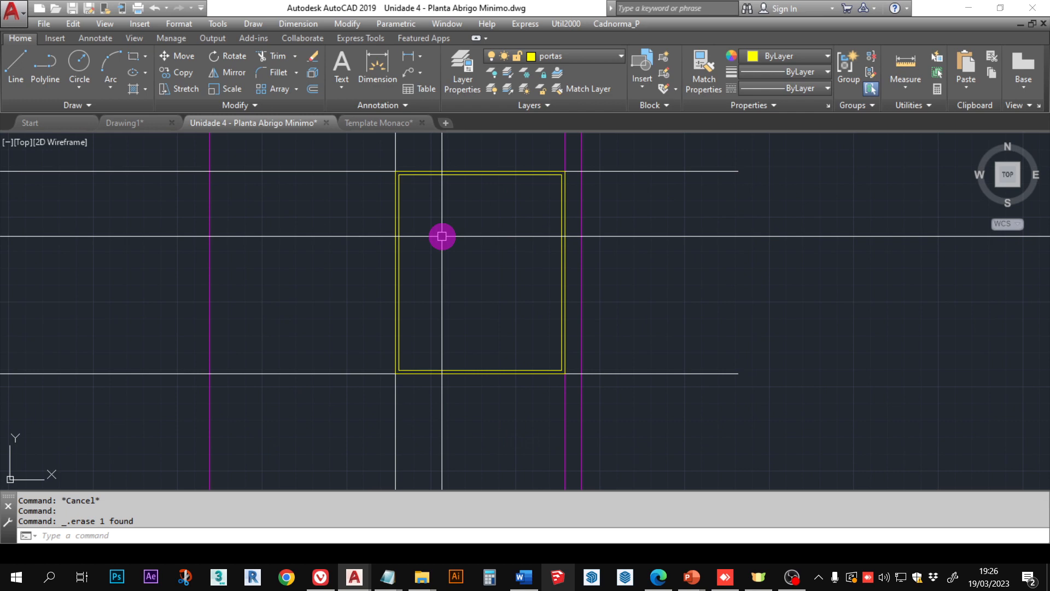
{"action": "type", "text": "l"}
{"action": "key", "text": "space"}
{"action": "scroll", "coordinate": [446, 246], "scroll_direction": "up", "scroll_amount": 2}
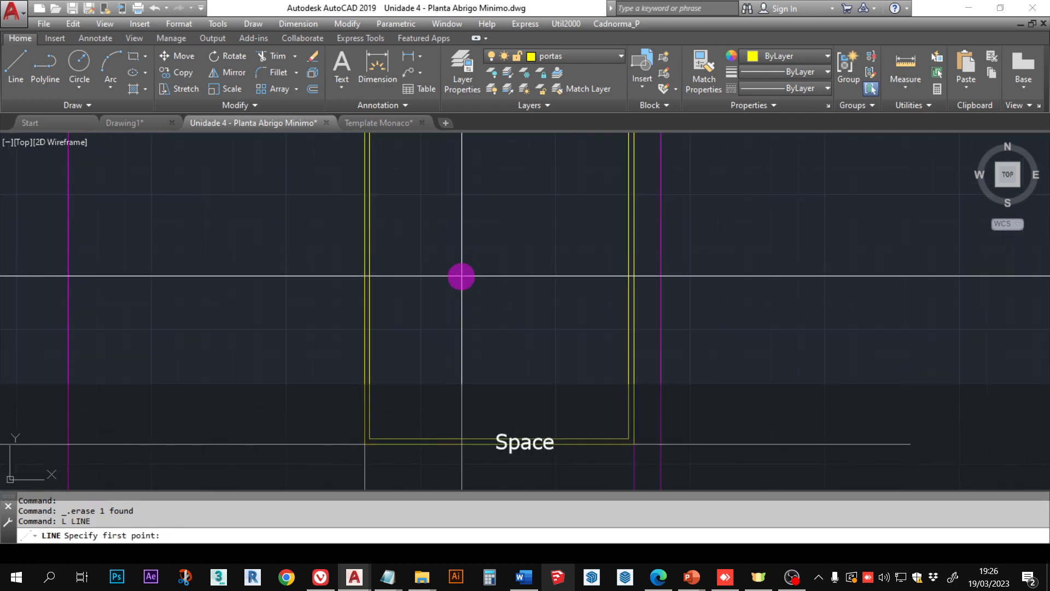
{"action": "left_click", "coordinate": [497, 436]}
{"action": "middle_click_drag", "start_coordinate": [516, 284], "coordinate": [513, 314]}
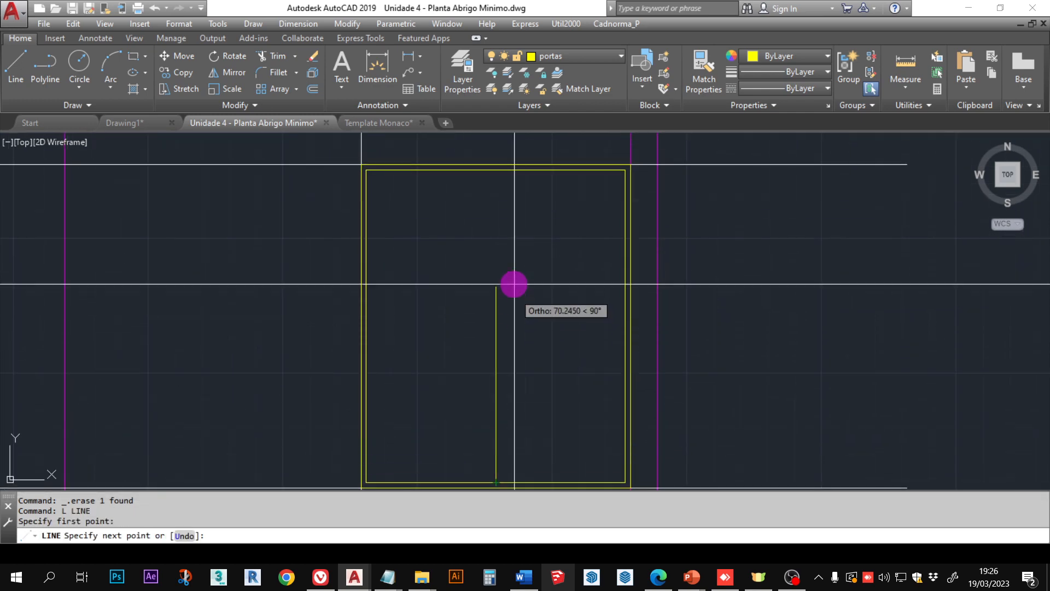
{"action": "left_click", "coordinate": [516, 175]}
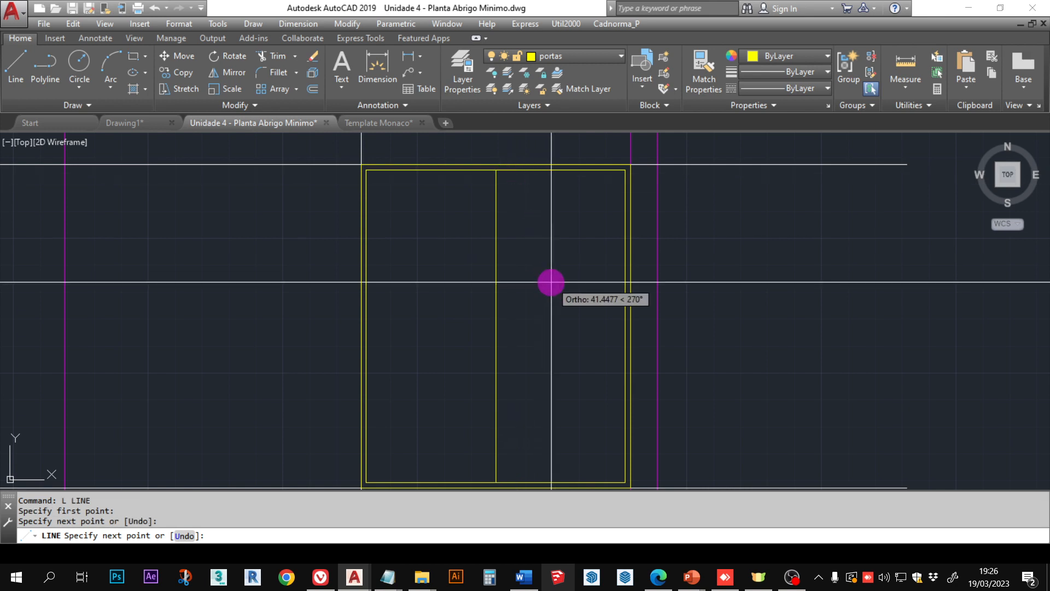
{"action": "key", "text": "Escape"}
{"action": "key", "text": "Escape"}
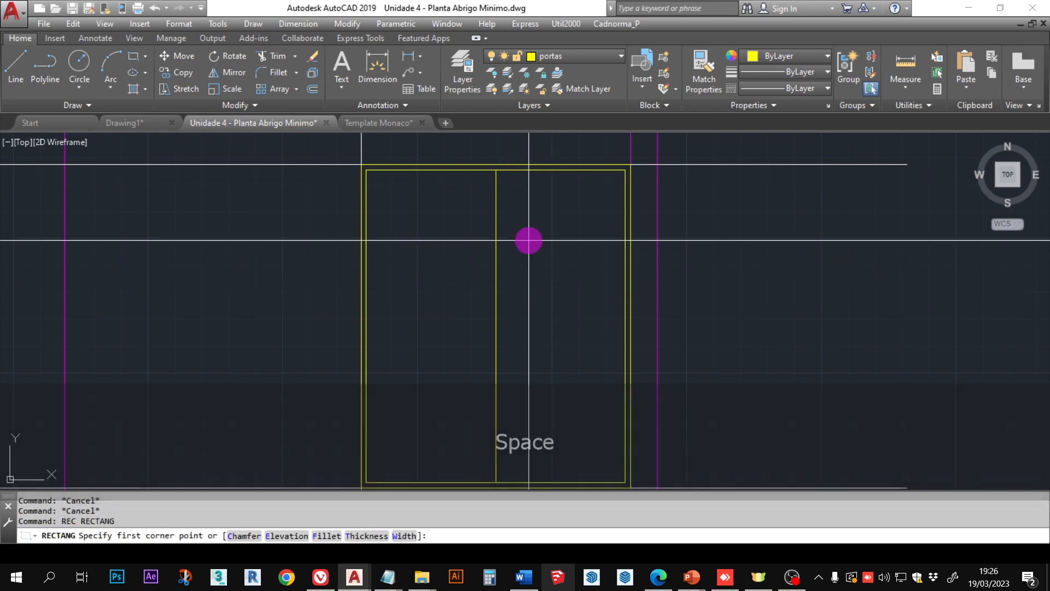
Step: Draw two rectangles filling the left and right halves of the inner window frame, meeting at its vertical centre line
{"action": "left_click", "coordinate": [497, 181]}
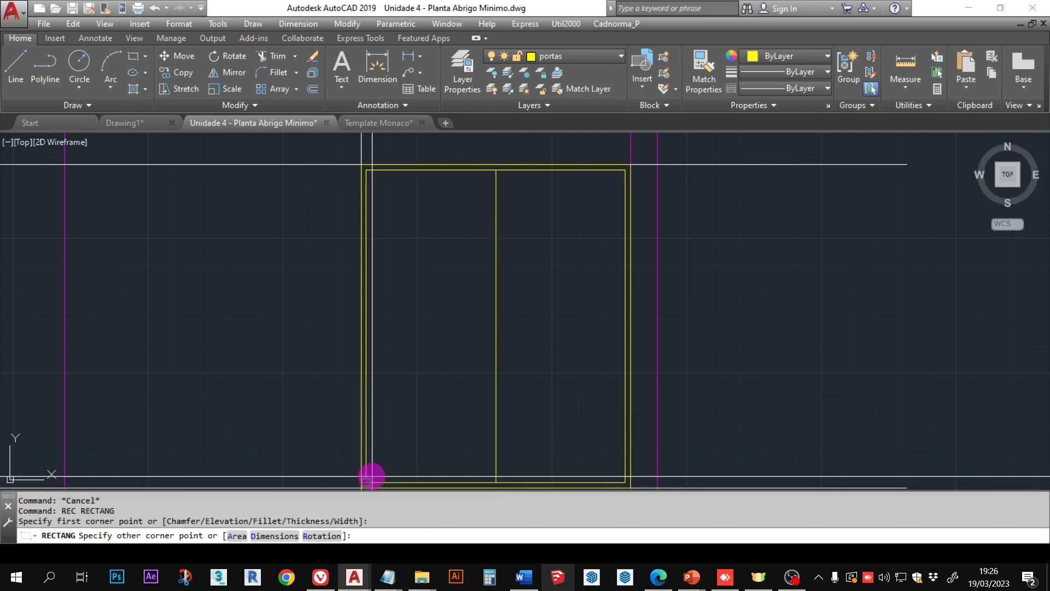
{"action": "left_click", "coordinate": [370, 480]}
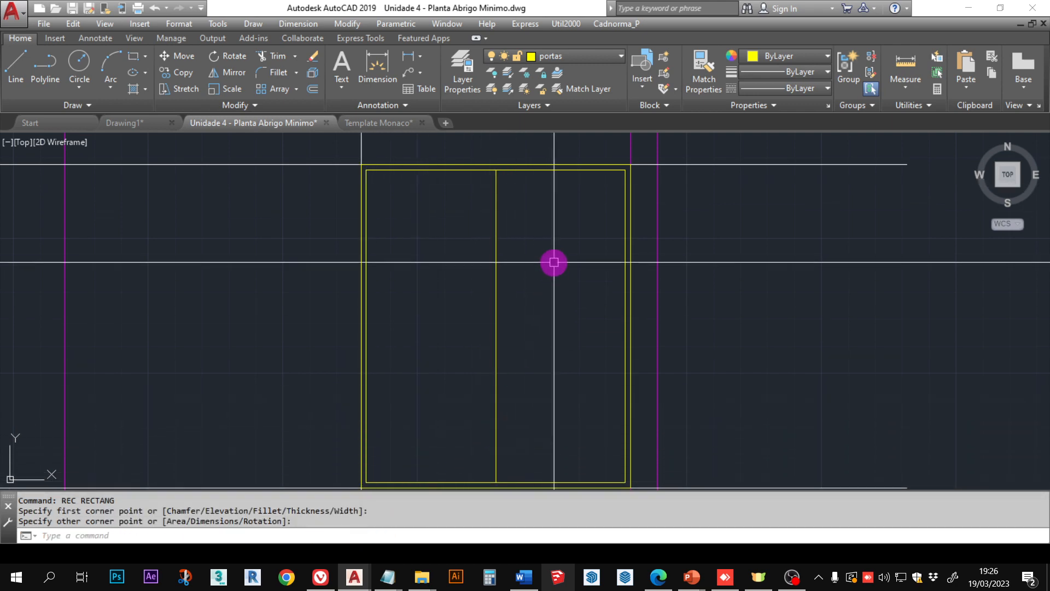
{"action": "key", "text": "Escape"}
{"action": "key", "text": "Escape"}
{"action": "key", "text": "space"}
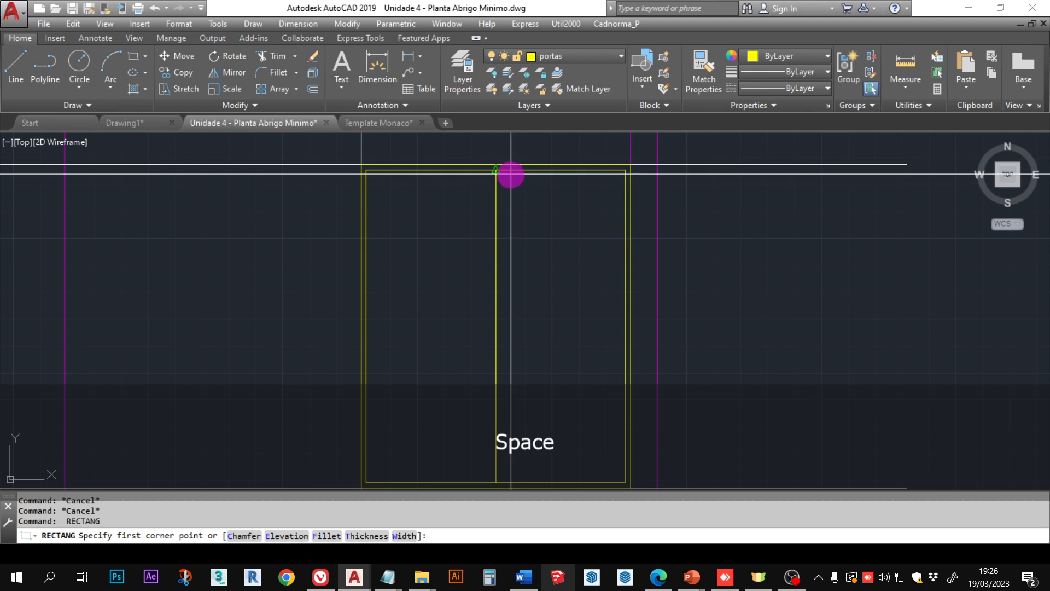
{"action": "left_click", "coordinate": [511, 174]}
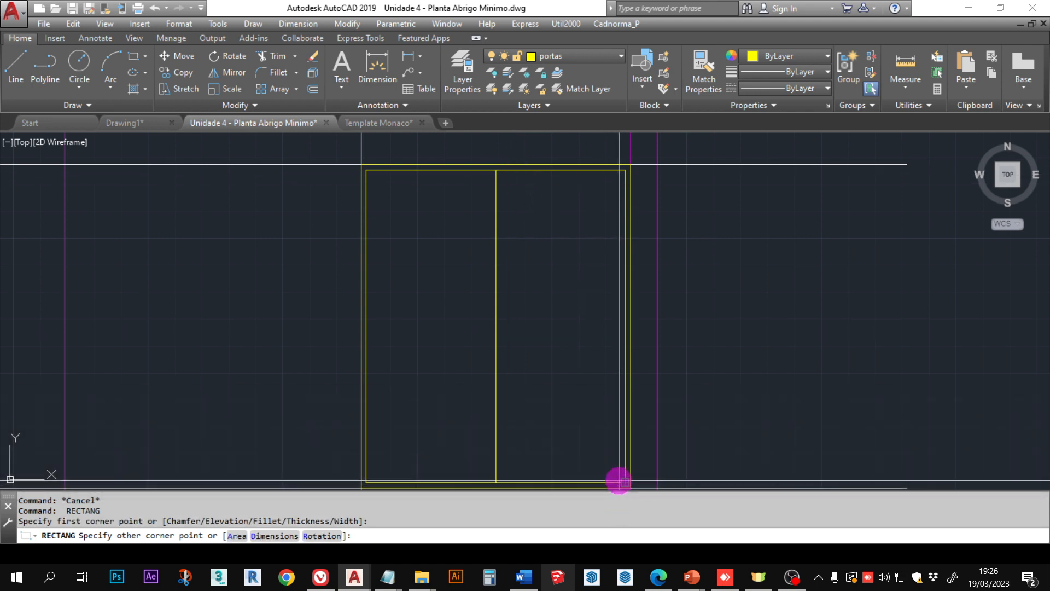
{"action": "key", "text": "Escape"}
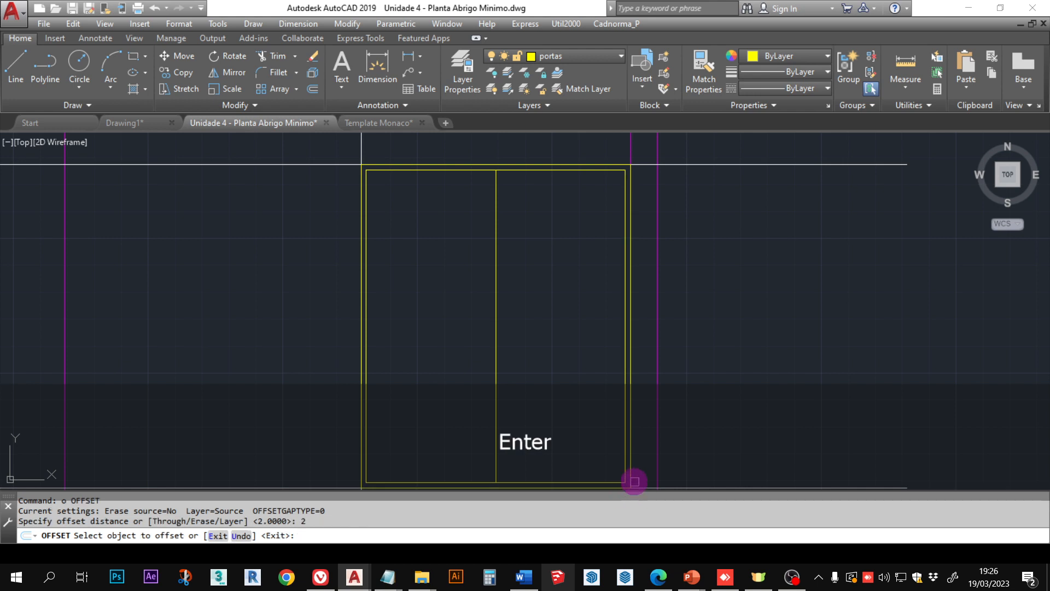
Step: Offset the right window leaf's rectangle inward by 2
{"action": "left_click", "coordinate": [621, 453]}
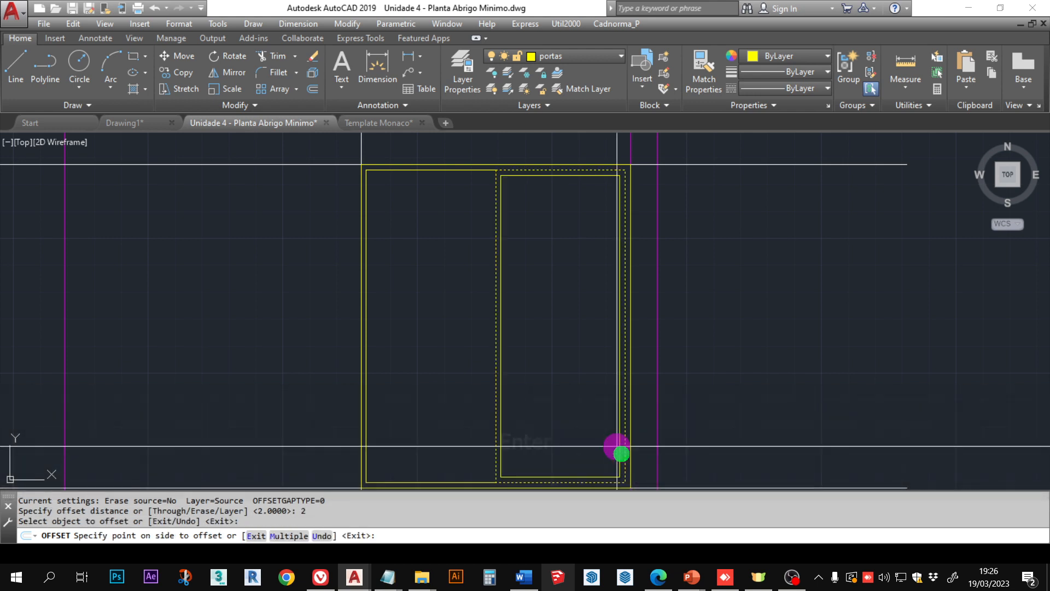
{"action": "left_click", "coordinate": [573, 410]}
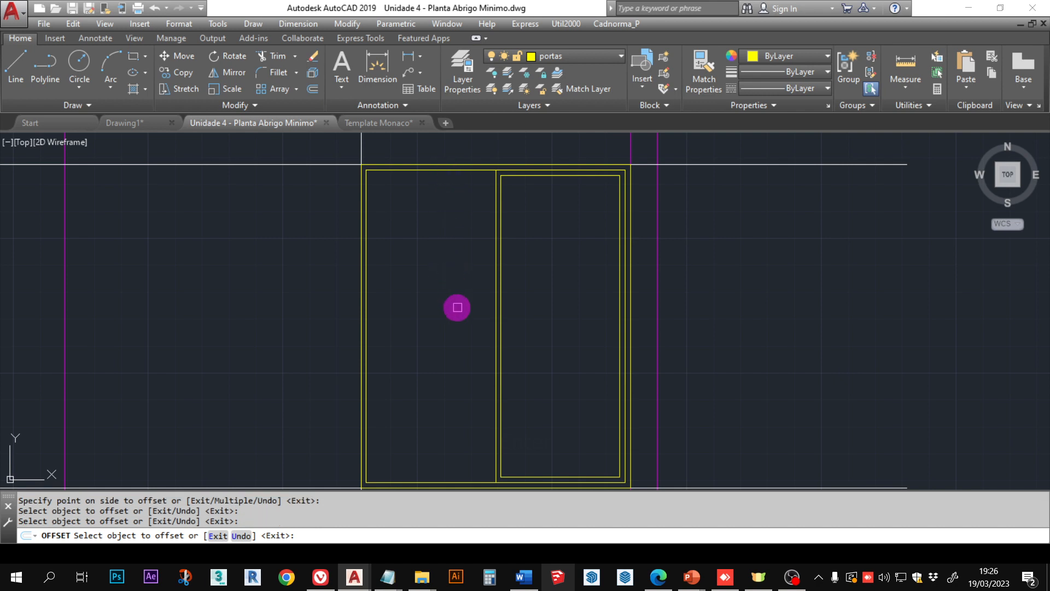
{"action": "key", "text": "space"}
{"action": "key", "text": "space"}
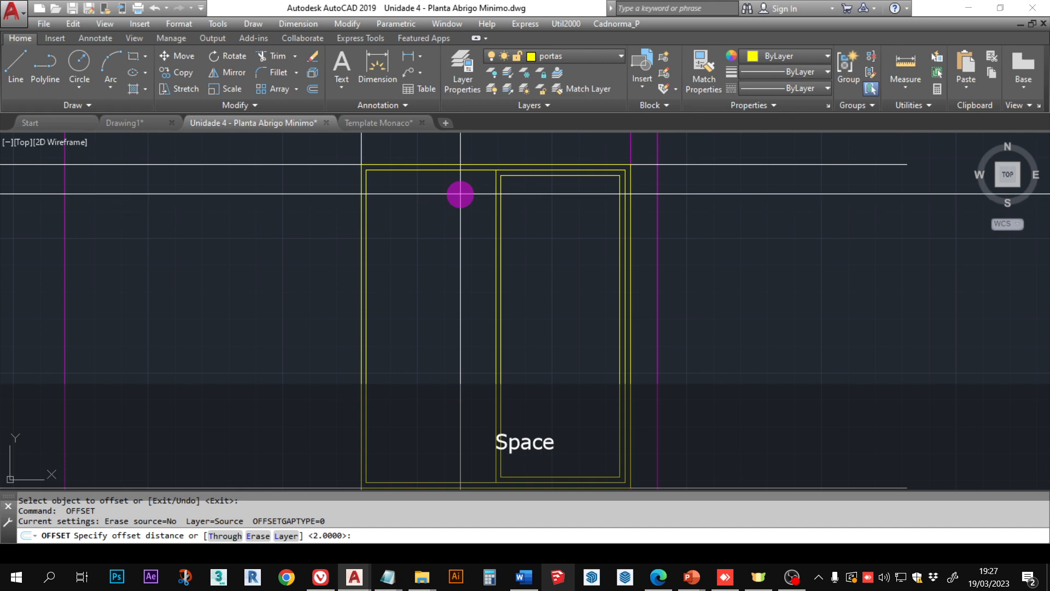
{"action": "key", "text": "Escape"}
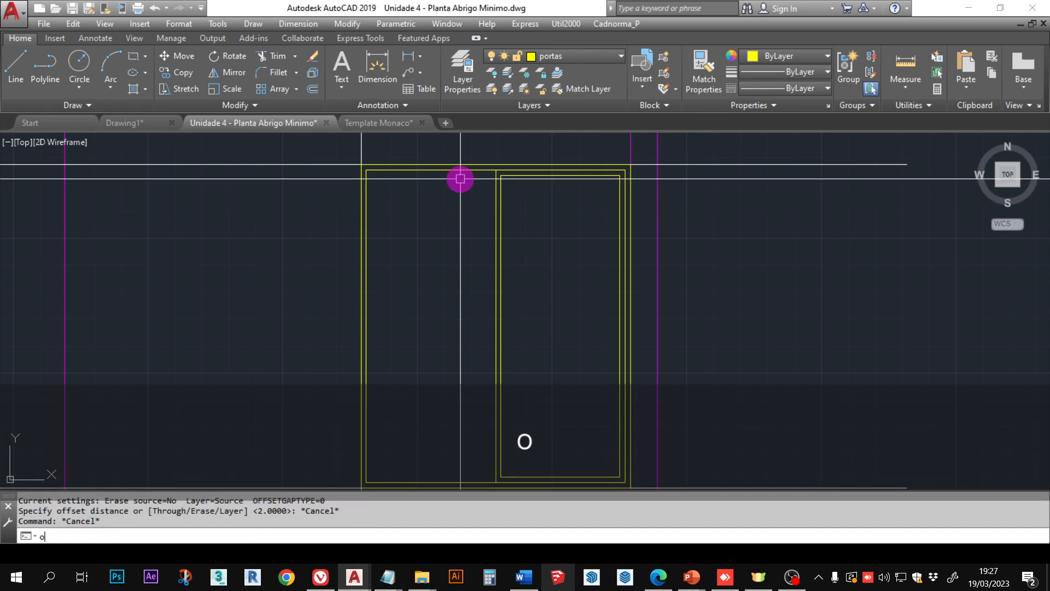
Step: Offset the left window leaf's rectangle inward by 2
{"action": "type", "text": "o"}
{"action": "key", "text": "space"}
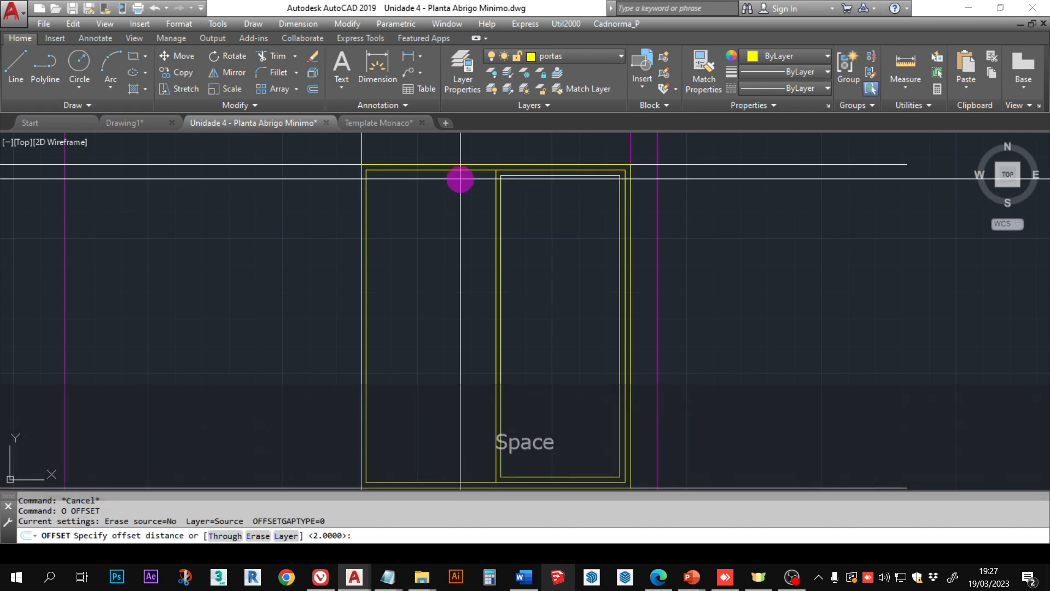
{"action": "key", "text": "space"}
{"action": "left_click", "coordinate": [461, 172]}
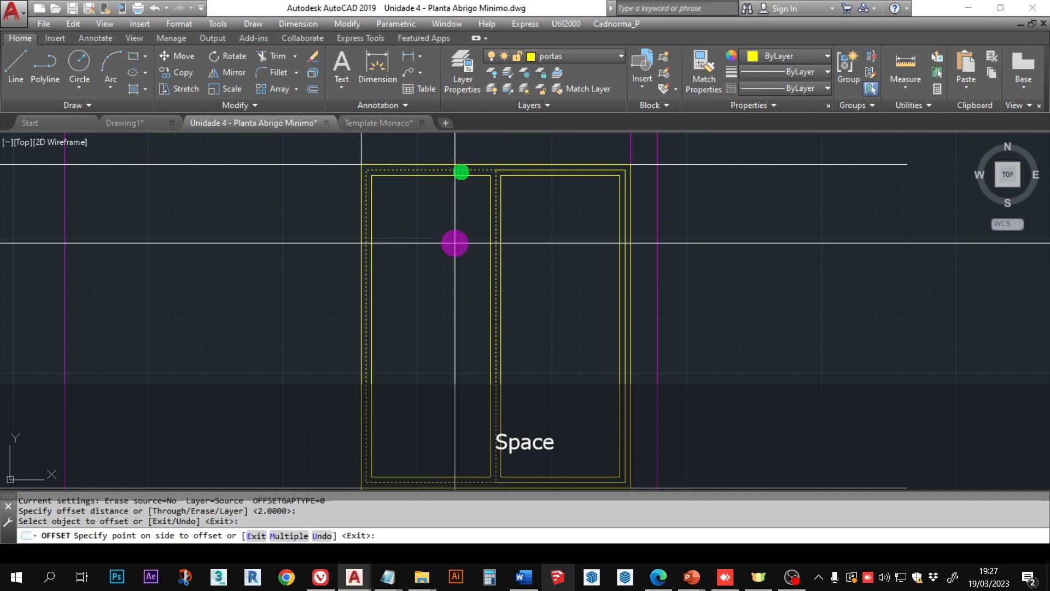
{"action": "left_click", "coordinate": [474, 252]}
{"action": "key", "text": "Escape"}
{"action": "key", "text": "Escape"}
{"action": "key", "text": "Escape"}
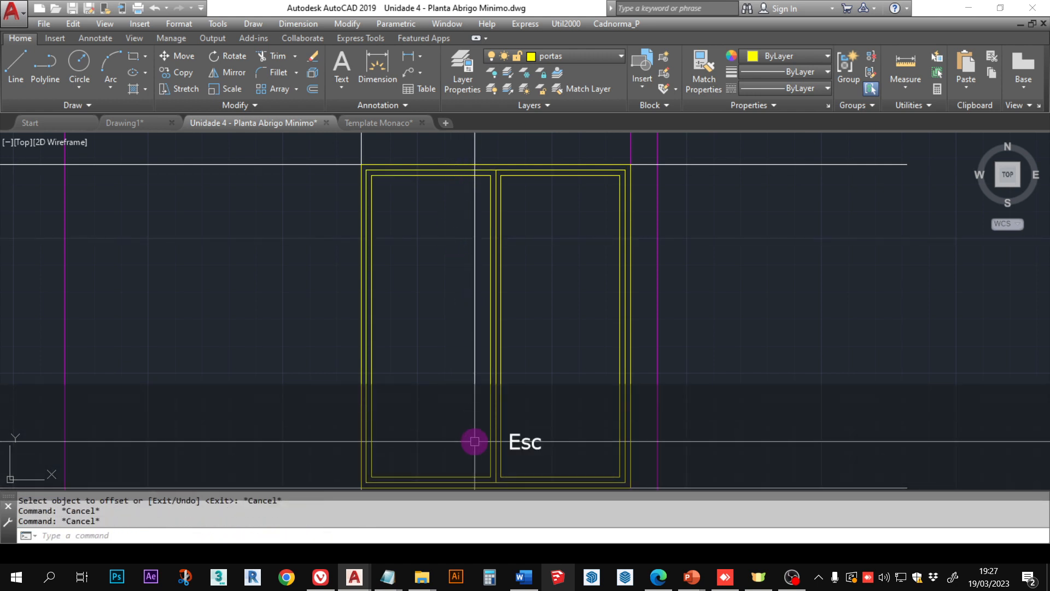
Step: Trim away the right edge of the left leaf's inner rectangle and extend its horizontal edges to the window's vertical centre line
{"action": "type", "text": "tr"}
{"action": "key", "text": "space"}
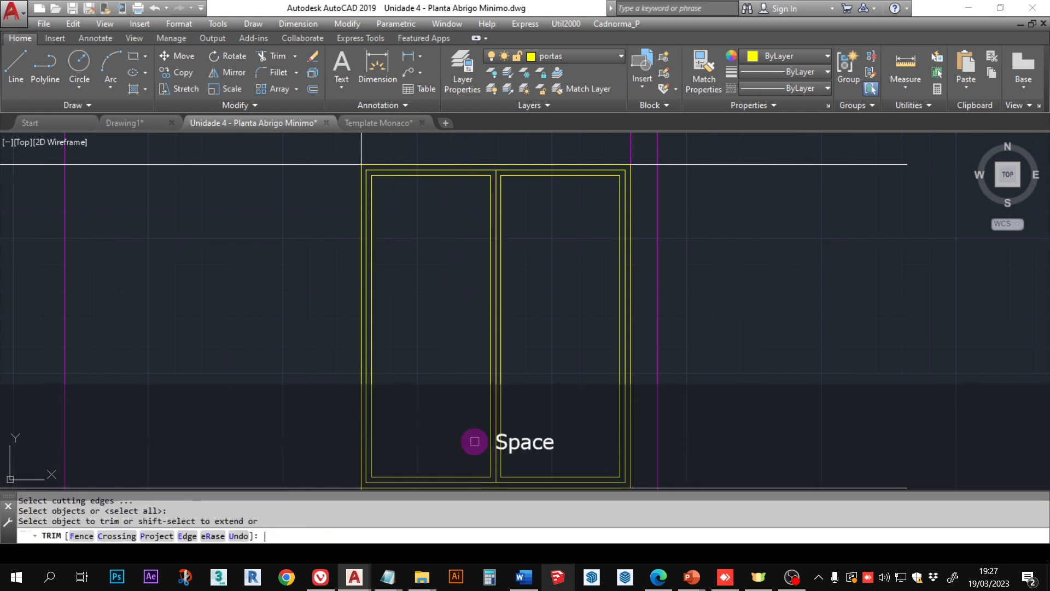
{"action": "left_click", "coordinate": [488, 435]}
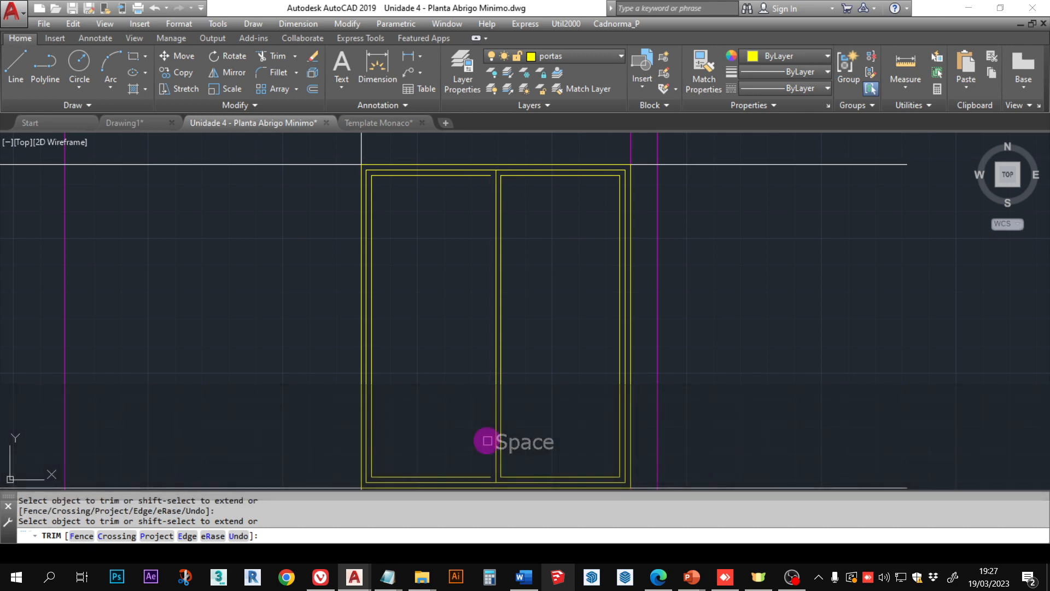
{"action": "key", "text": "Escape"}
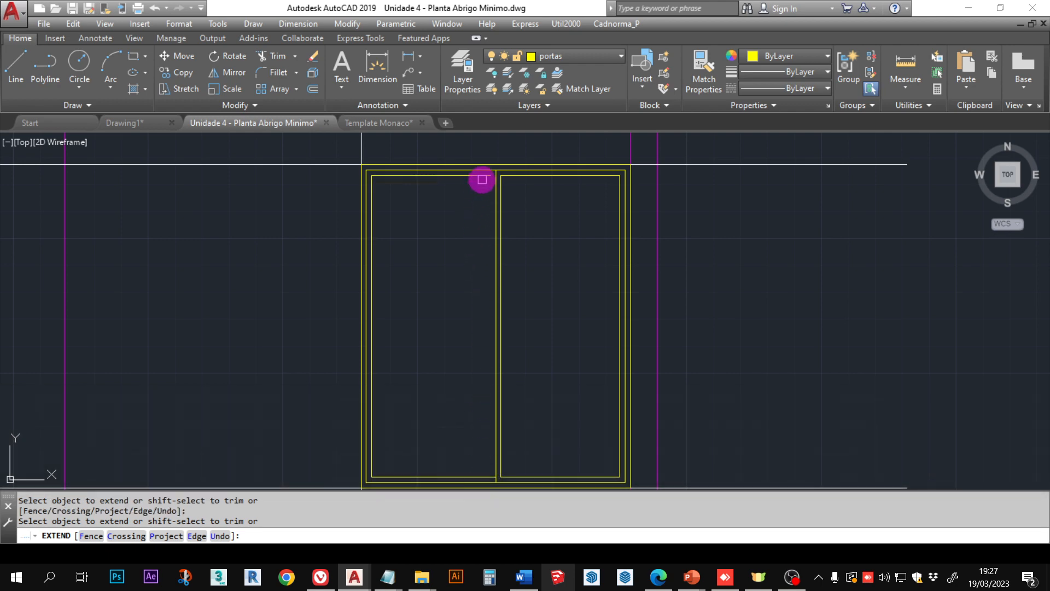
{"action": "key", "text": "Escape"}
{"action": "key", "text": "Escape"}
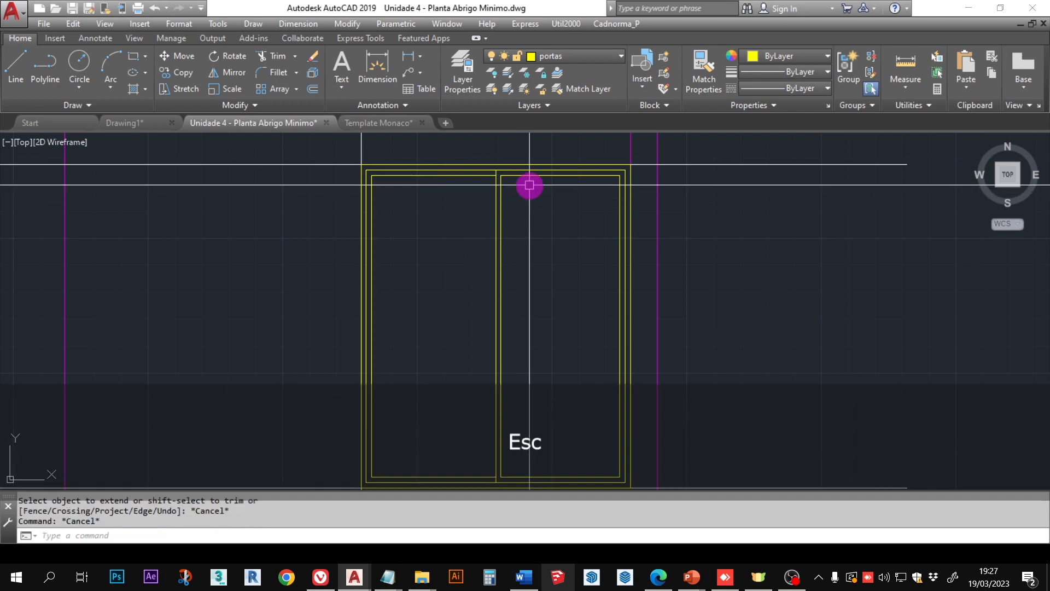
Step: Delete the original outer rectangles of the right and left window leaves, leaving their inward offsets and the centre line
{"action": "left_click", "coordinate": [535, 171]}
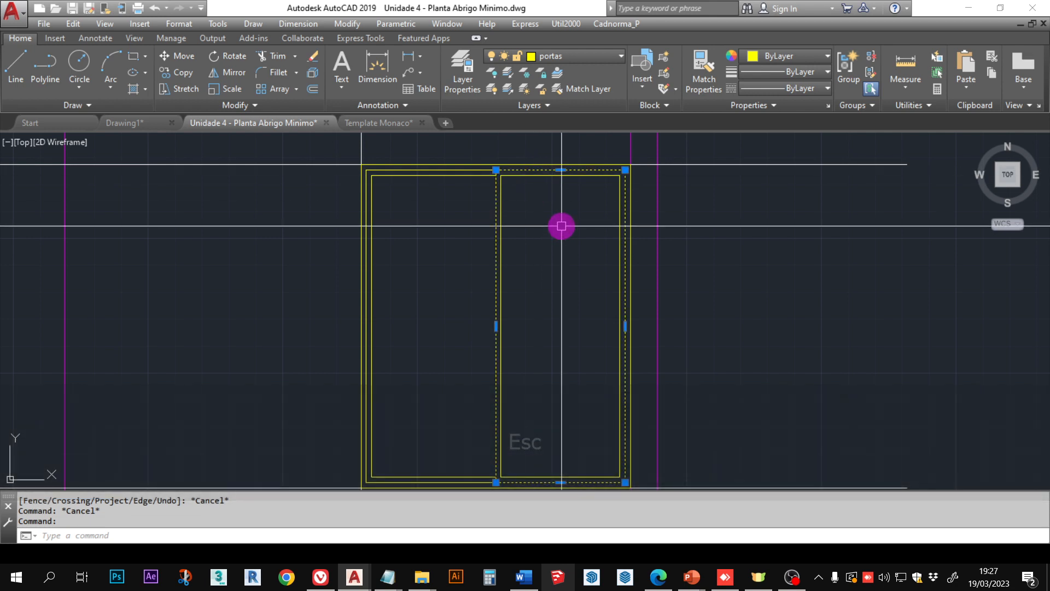
{"action": "key", "text": "Delete"}
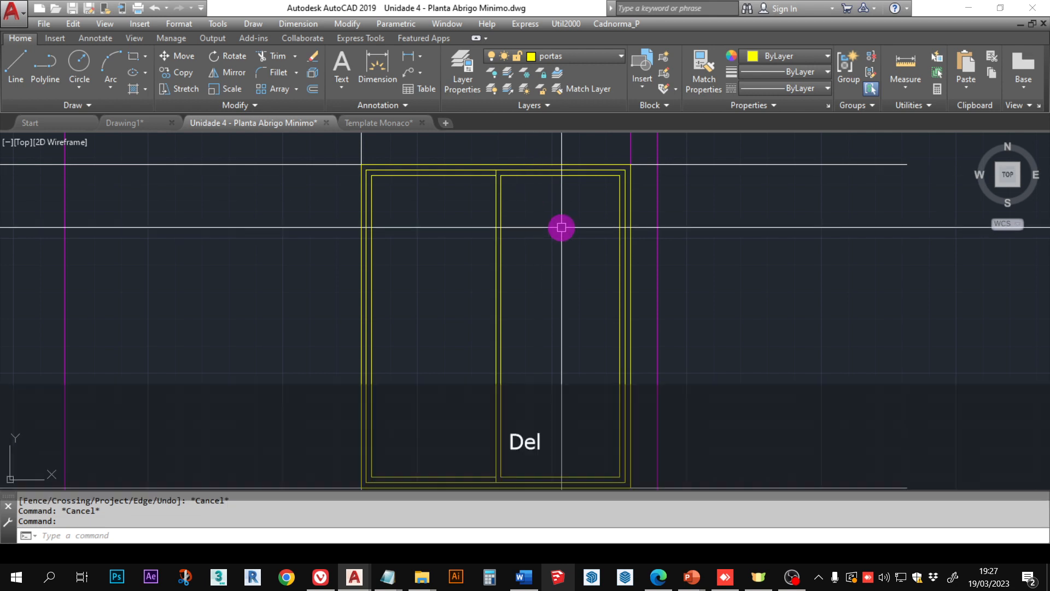
{"action": "left_click", "coordinate": [446, 168]}
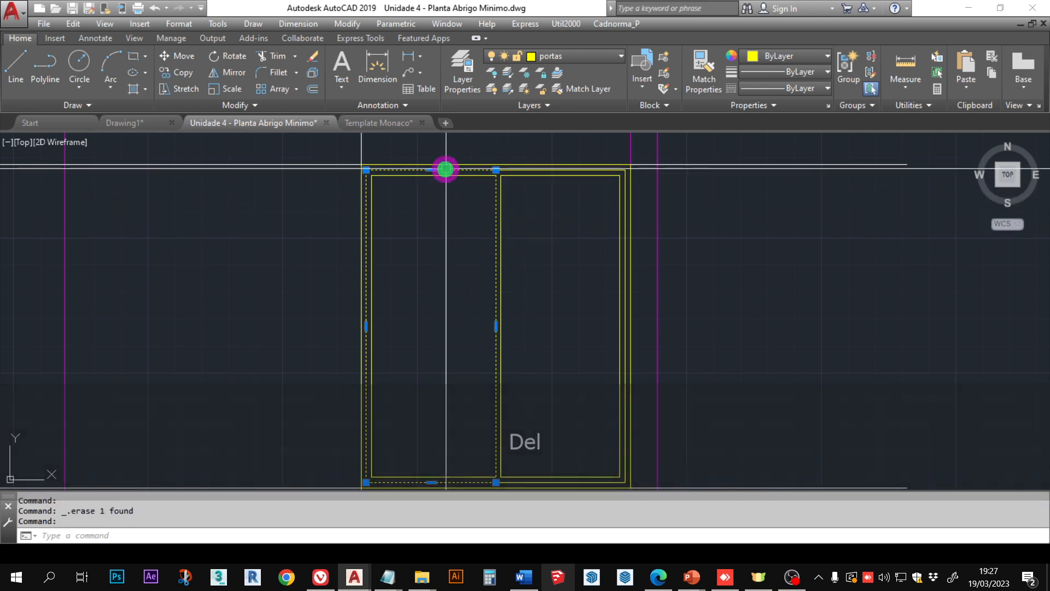
{"action": "key", "text": "Delete"}
Step: Delete all the horizontal construction lines crossing the section, including the ground line
{"action": "scroll", "coordinate": [448, 307], "scroll_direction": "down", "scroll_amount": 5}
{"action": "scroll", "coordinate": [487, 293], "scroll_direction": "up", "scroll_amount": 2}
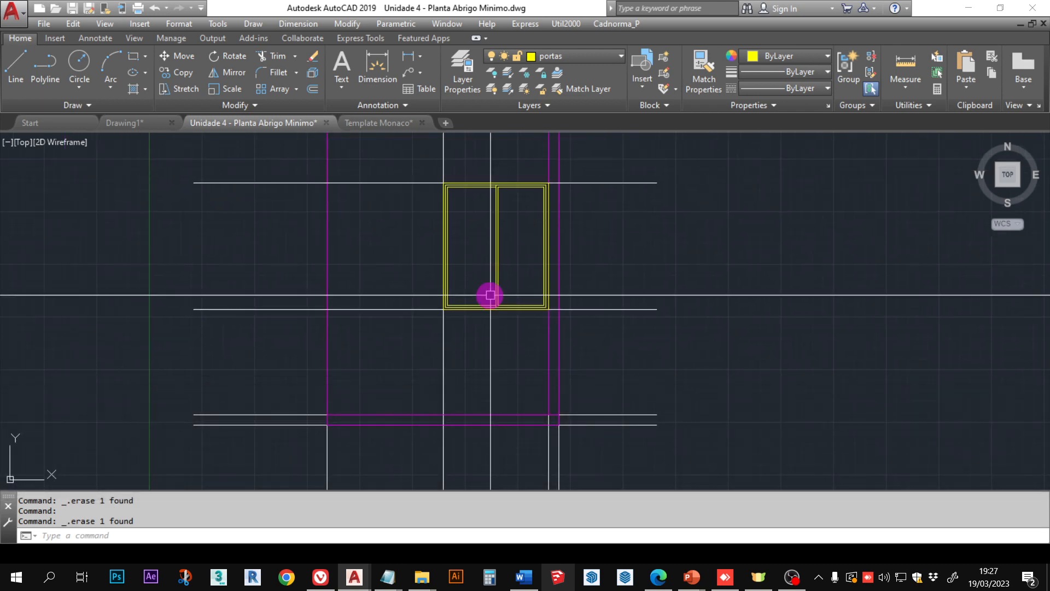
{"action": "scroll", "coordinate": [651, 264], "scroll_direction": "down", "scroll_amount": 2}
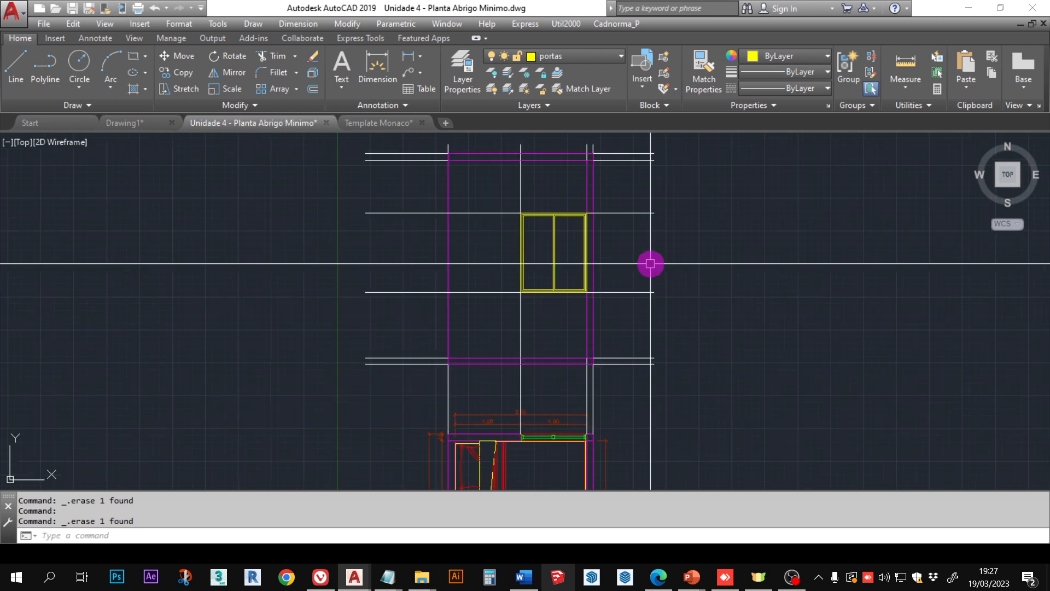
{"action": "left_click", "coordinate": [667, 401]}
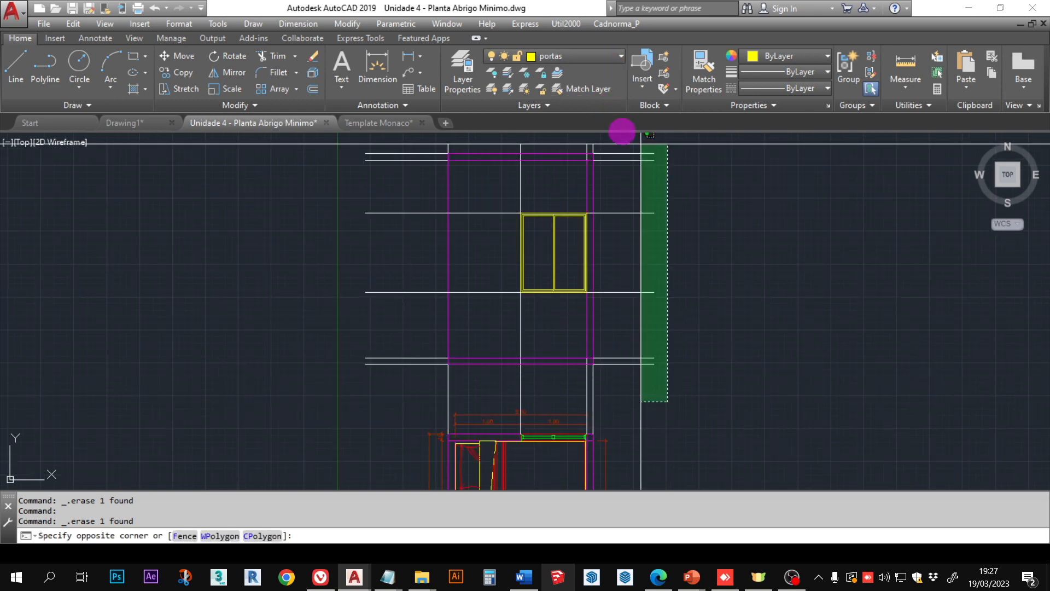
{"action": "left_click", "coordinate": [627, 141]}
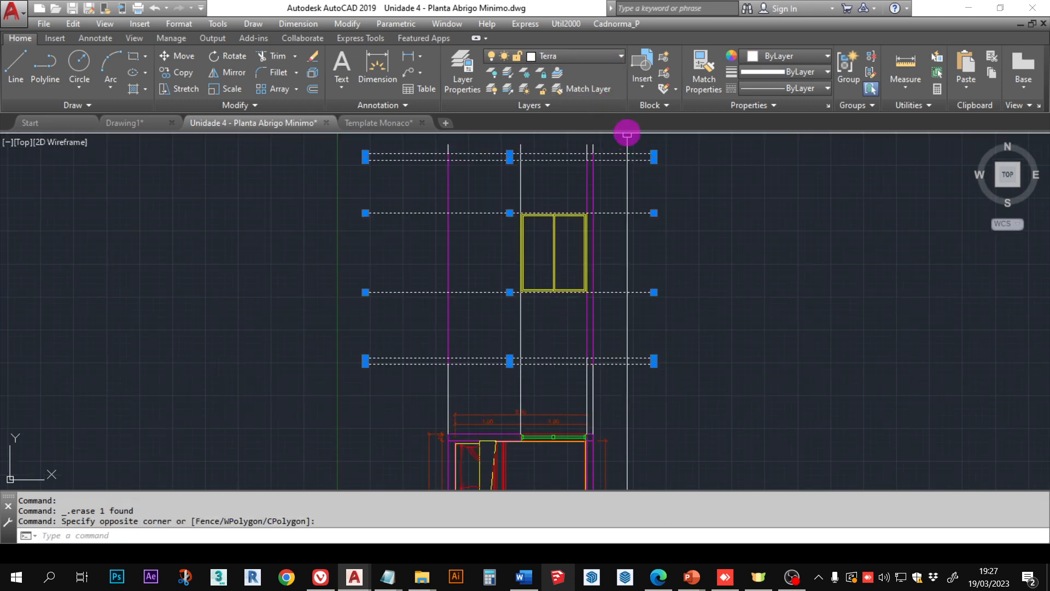
{"action": "key", "text": "Delete"}
{"action": "middle_click_drag", "start_coordinate": [610, 368], "coordinate": [649, 332]}
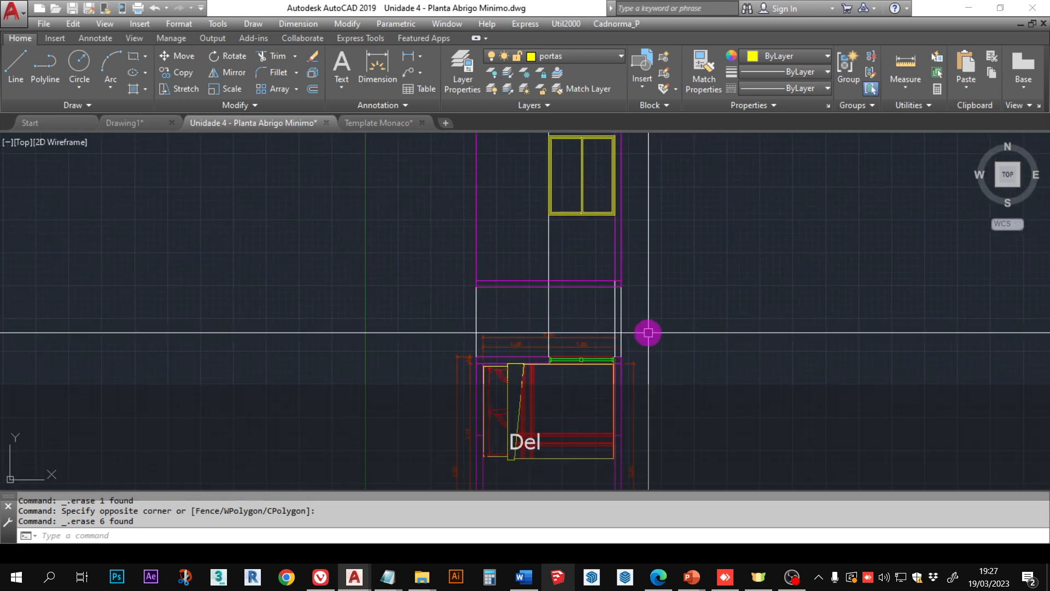
Step: Undo the deletion of the horizontal construction lines
{"action": "key", "text": "ctrl+z"}
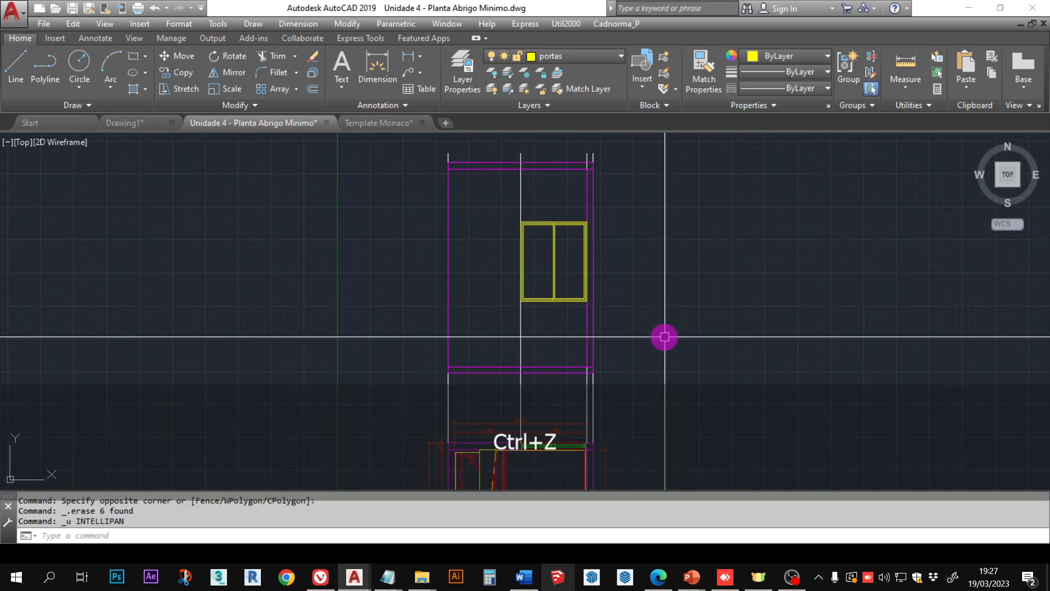
{"action": "key", "text": "ctrl+z"}
{"action": "key", "text": "ctrl+z"}
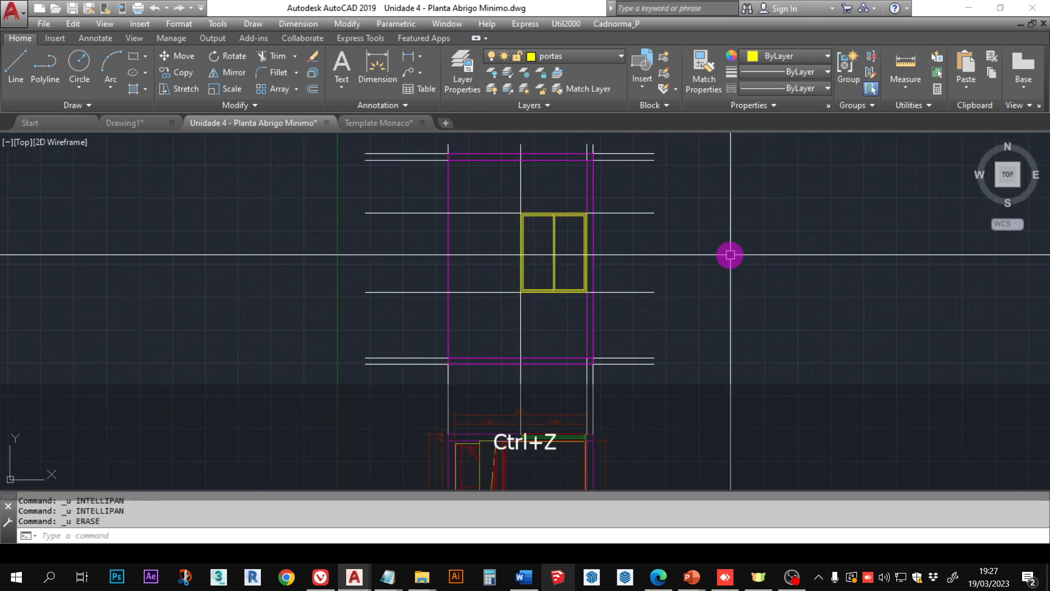
{"action": "key", "text": "Escape"}
{"action": "key", "text": "Escape"}
Step: Delete the horizontal construction lines above the ground line and the vertical lines projected from the plan
{"action": "left_click", "coordinate": [688, 141]}
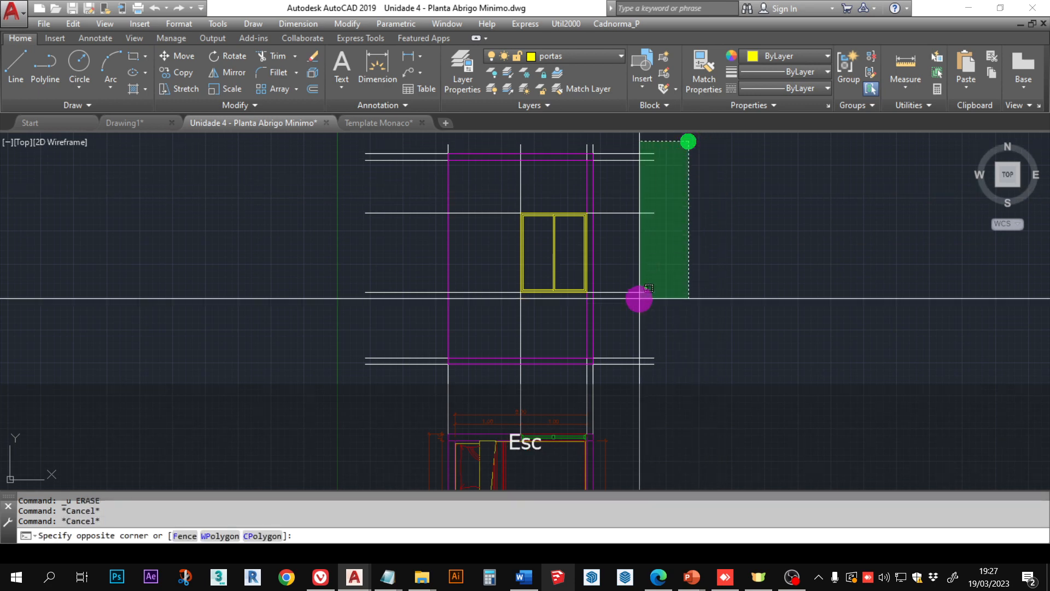
{"action": "left_click", "coordinate": [629, 361]}
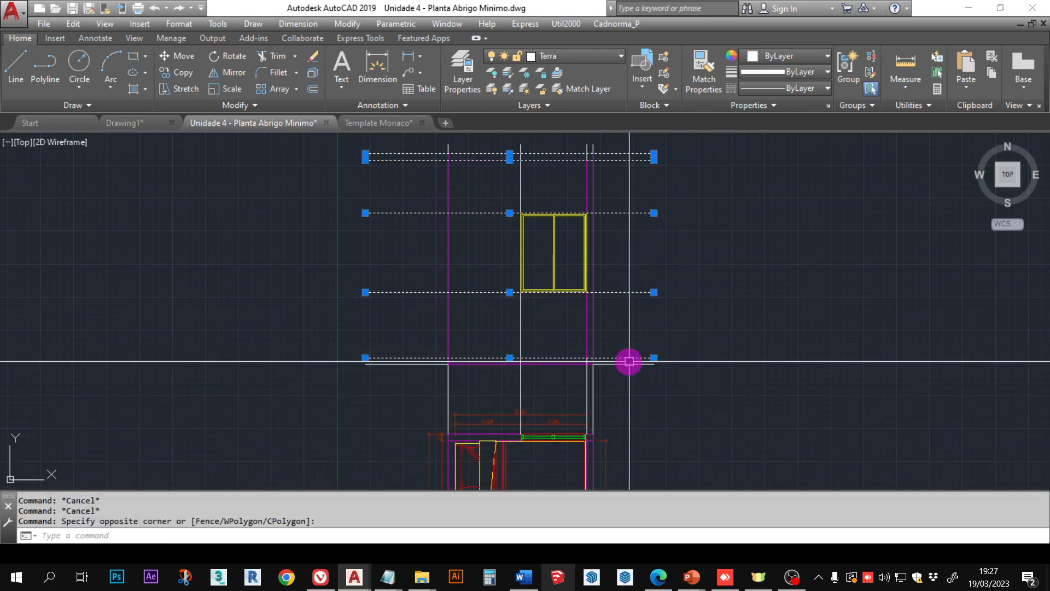
{"action": "key", "text": "Delete"}
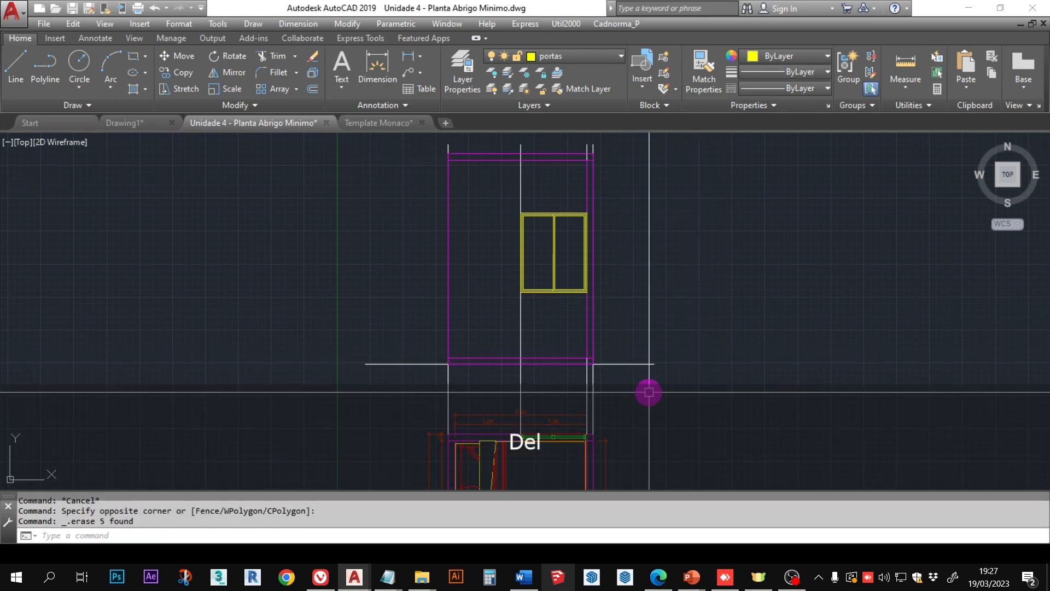
{"action": "left_click", "coordinate": [654, 422]}
{"action": "left_click", "coordinate": [347, 396]}
{"action": "key", "text": "Delete"}
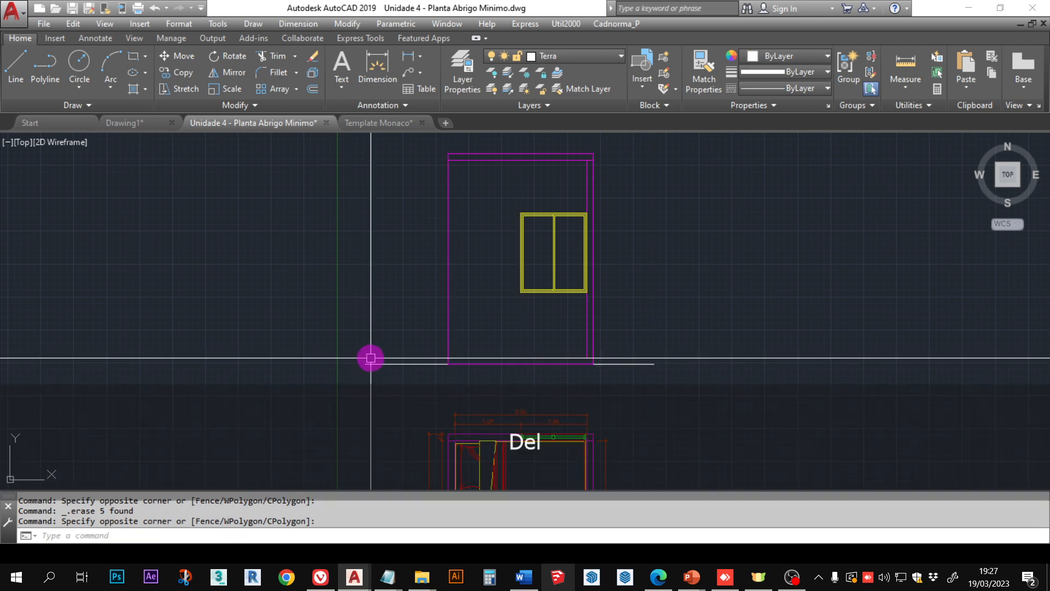
Step: Delete the narrow wall rectangle on the section's right side, between the floor and roof slabs
{"action": "mouse_move", "coordinate": [728, 382]}
{"action": "middle_mouse_down"}
{"action": "mouse_move", "coordinate": [708, 277]}
{"action": "mouse_move", "coordinate": [696, 400]}
{"action": "middle_mouse_up"}
{"action": "scroll", "coordinate": [547, 347], "scroll_direction": "up", "scroll_amount": 4}
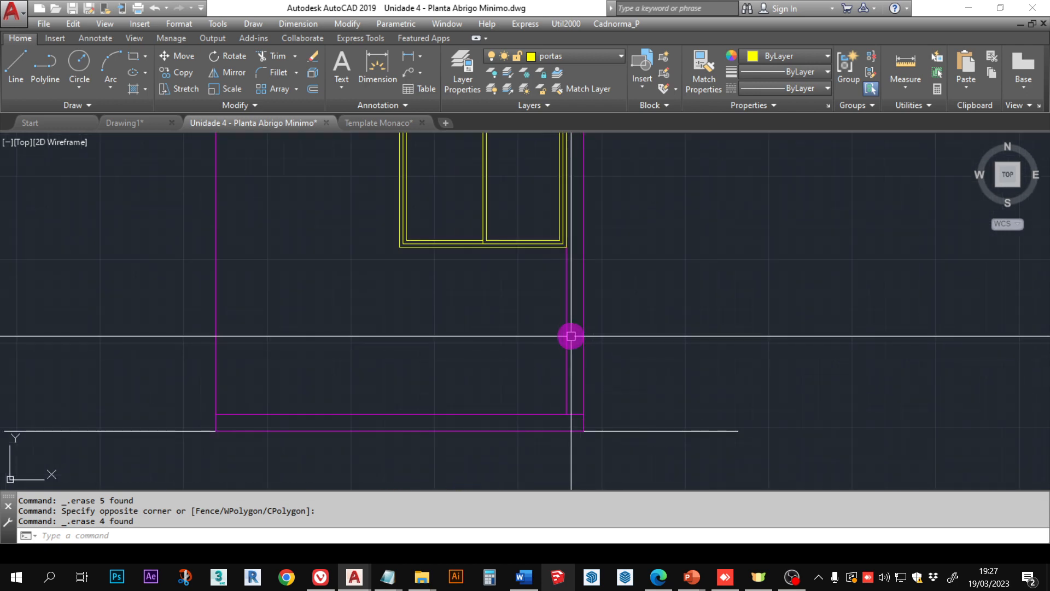
{"action": "left_click", "coordinate": [569, 336]}
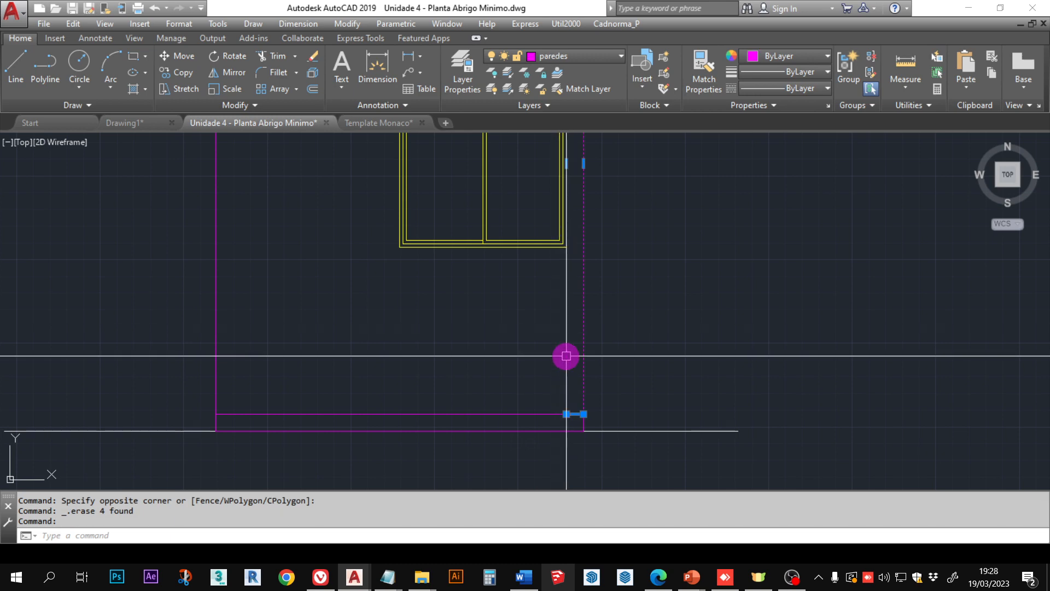
{"action": "key", "text": "Delete"}
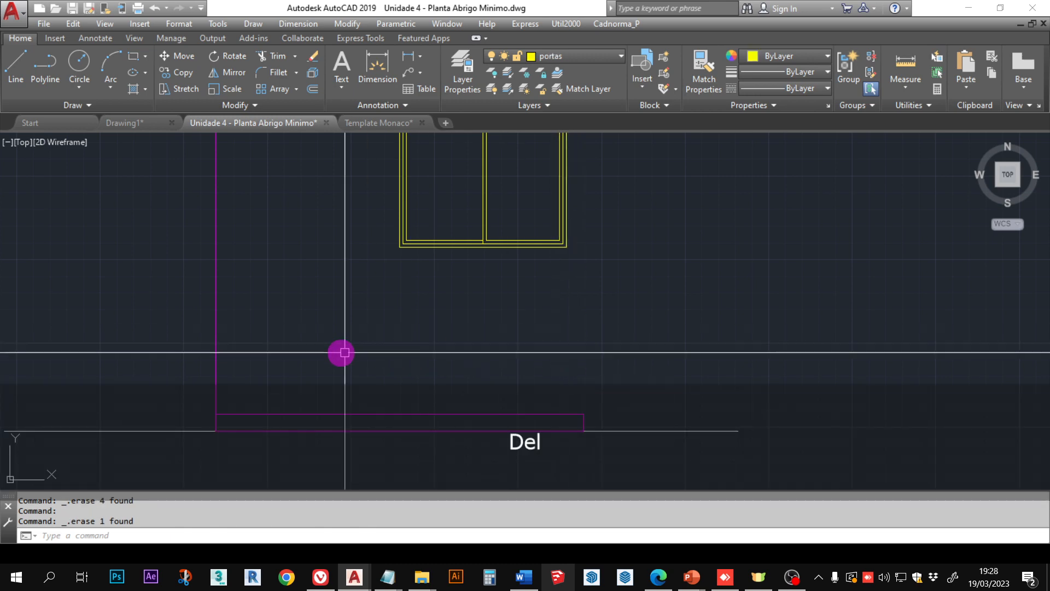
Step: Copy the section's left vertical wall line from the floor slab's upper left corner to its upper right corner
{"action": "left_click", "coordinate": [342, 352]}
{"action": "left_click", "coordinate": [159, 293]}
{"action": "type", "text": "c"}
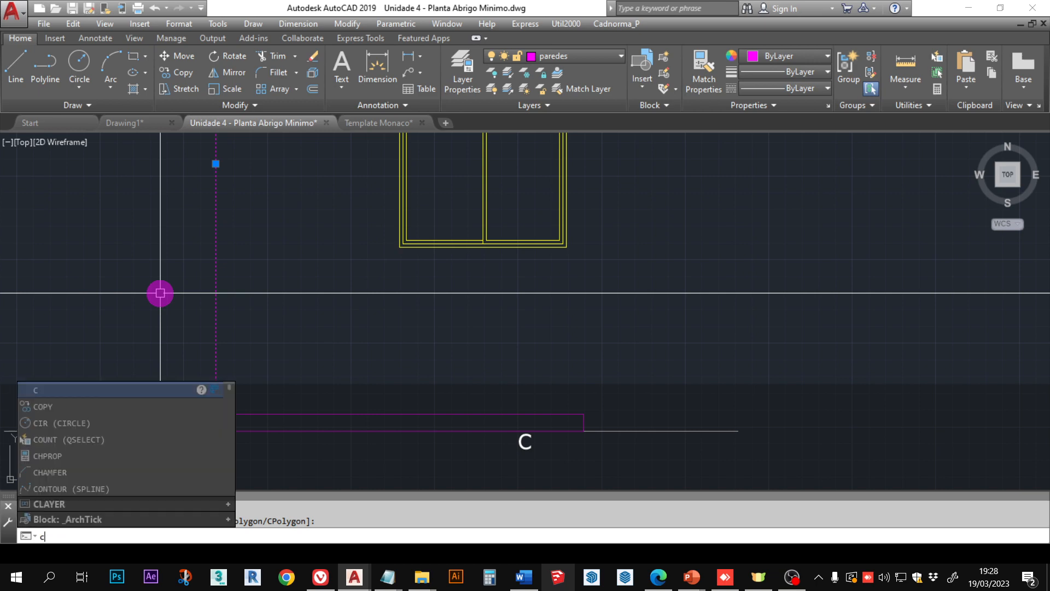
{"action": "type", "text": "o"}
{"action": "key", "text": "space"}
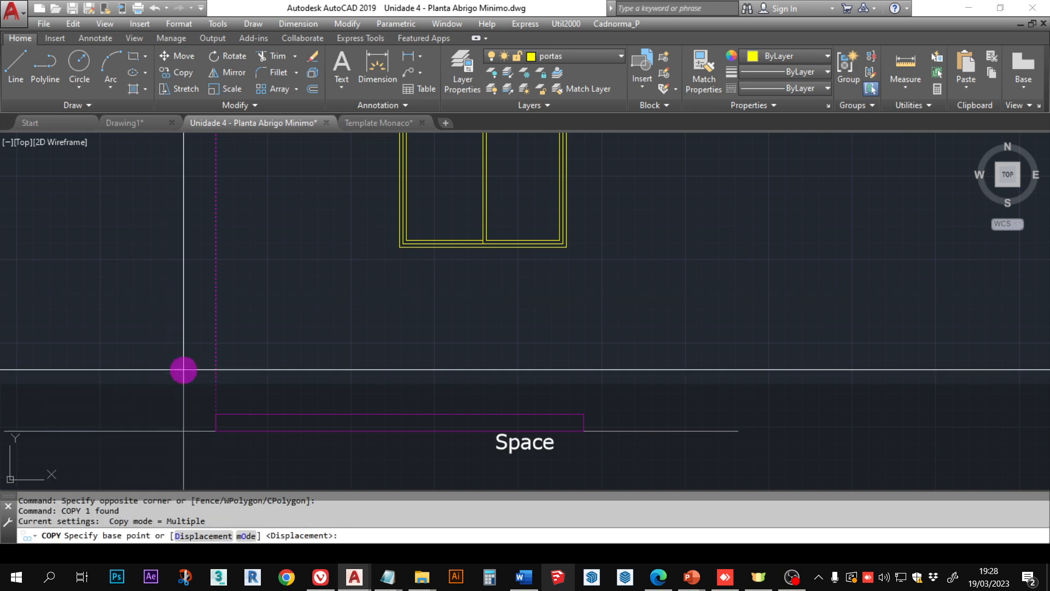
{"action": "left_click", "coordinate": [215, 414]}
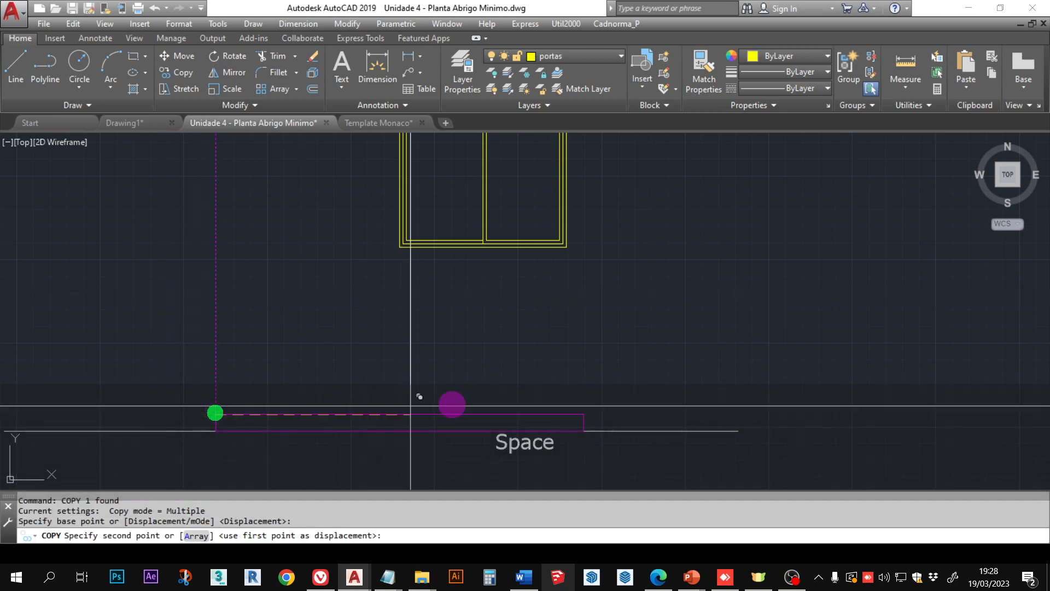
{"action": "left_click", "coordinate": [583, 414]}
{"action": "key", "text": "Escape"}
{"action": "key", "text": "Escape"}
{"action": "key", "text": "Escape"}
{"action": "scroll", "coordinate": [614, 326], "scroll_direction": "down", "scroll_amount": 3}
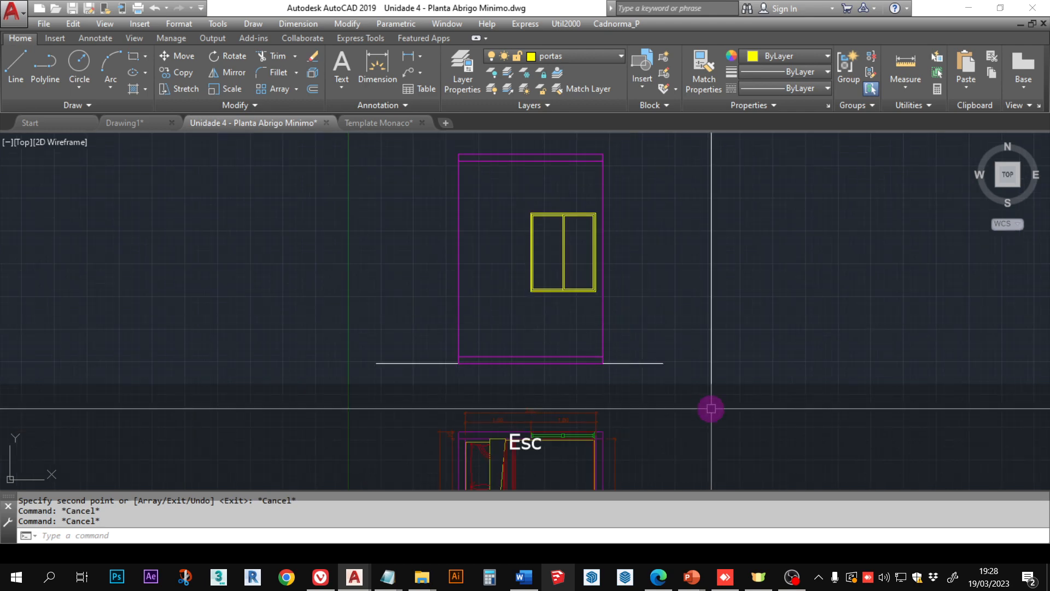